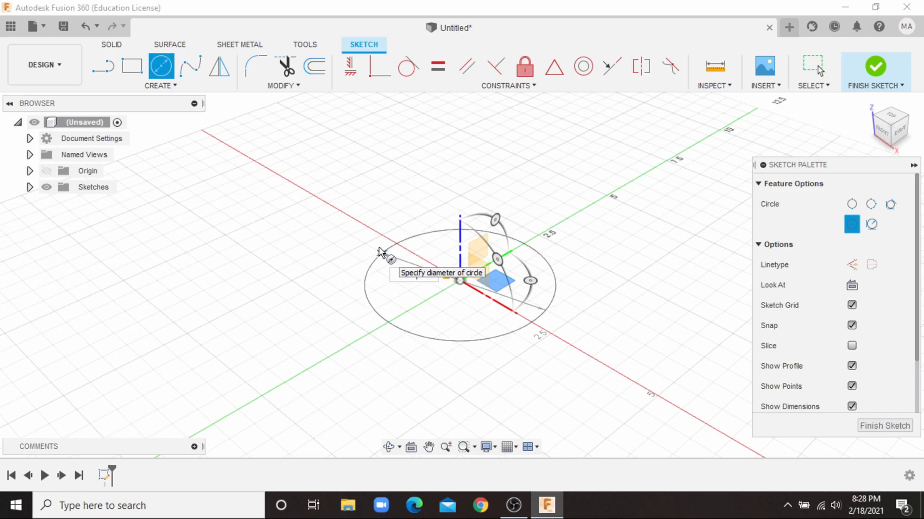
Complete the circle centred on the origin with a diameter of 4.50 in.
left_click(378, 251)
key("Escape")
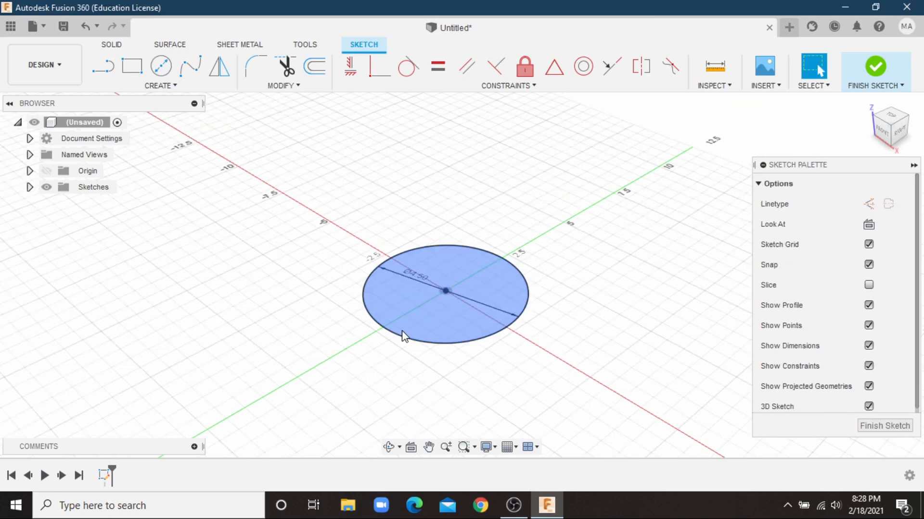
scroll(402, 335, "down", 1)
Copy the circle along the positive Y axis using Move/Copy with Create Copy enabled, leaving the original at the origin.
left_click(204, 89)
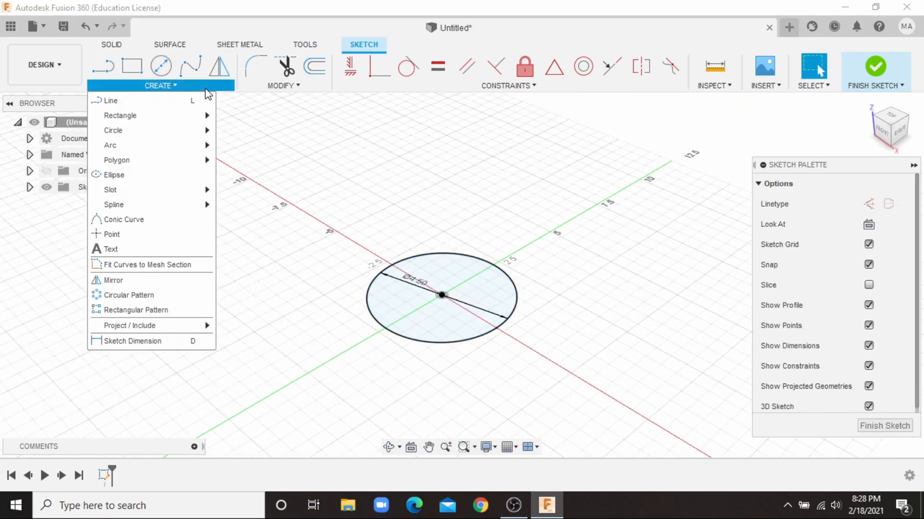
left_click(284, 86)
left_click(287, 192)
left_click(476, 257)
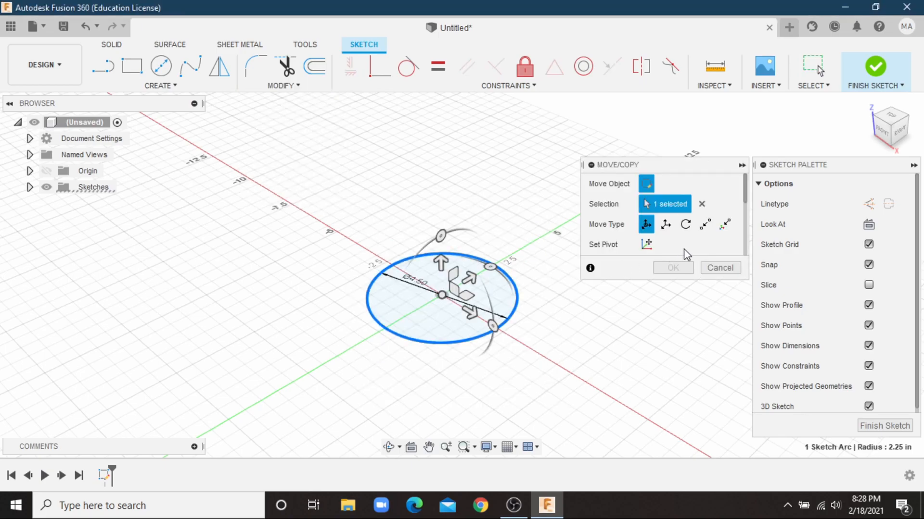
scroll(687, 254, "down", 3)
left_click(646, 245)
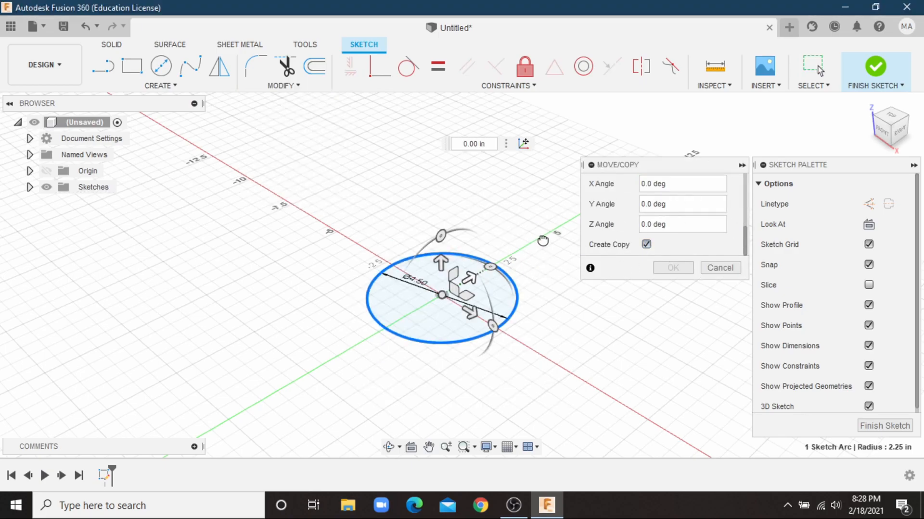
left_click_drag(471, 278, 634, 192)
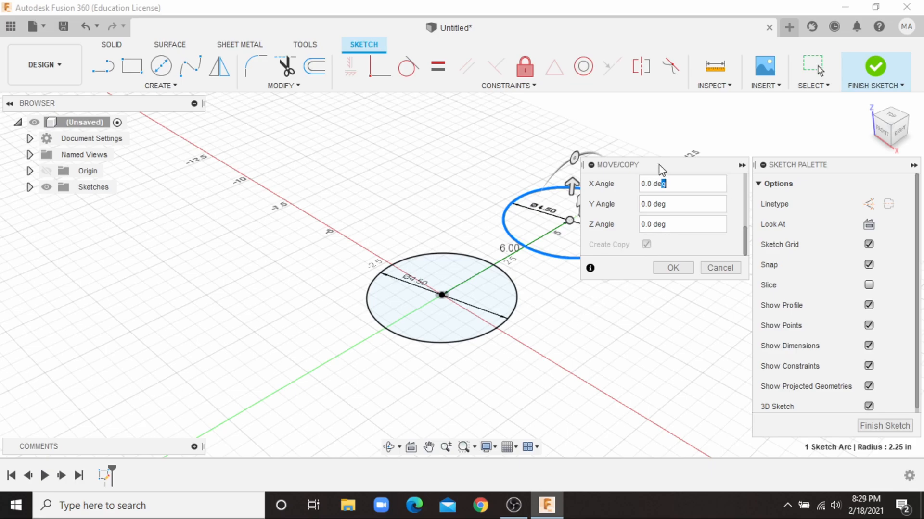
left_click_drag(591, 200, 622, 192)
left_click(590, 165)
left_click(672, 267)
scroll(564, 280, "down", 3)
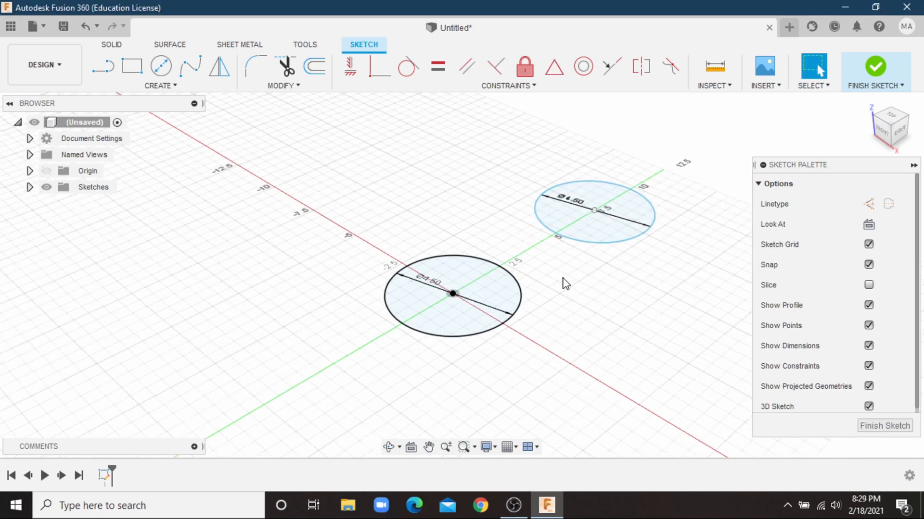
Copy the origin circle -7.00 in along the Y axis.
left_click(281, 85)
left_click(305, 191)
left_click(524, 308)
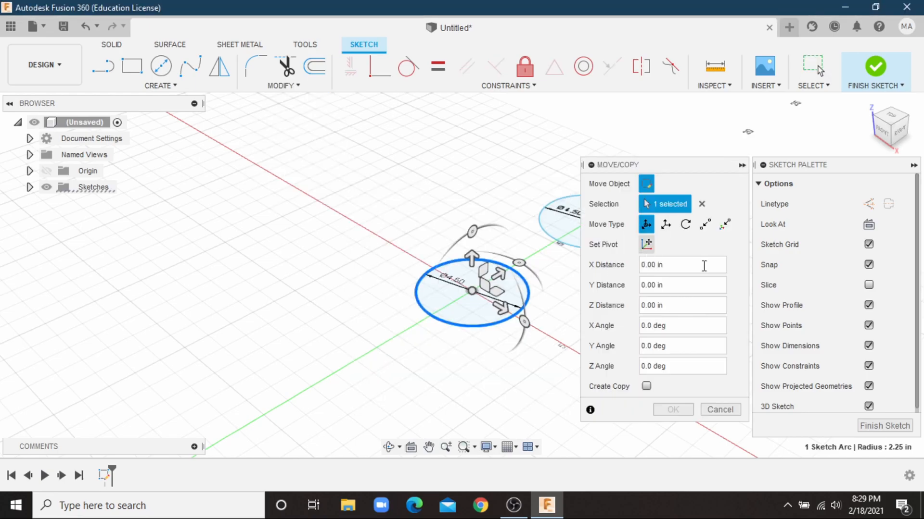
left_click_drag(498, 275, 360, 357)
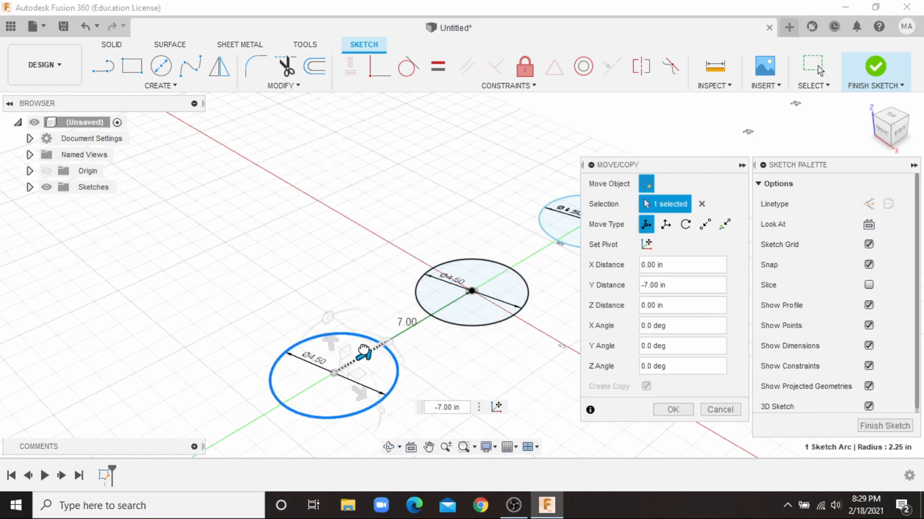
left_click(673, 409)
Set the diameter of the circle on the positive Y side to 4 in.
scroll(652, 189, "up", 5)
double_click(473, 268)
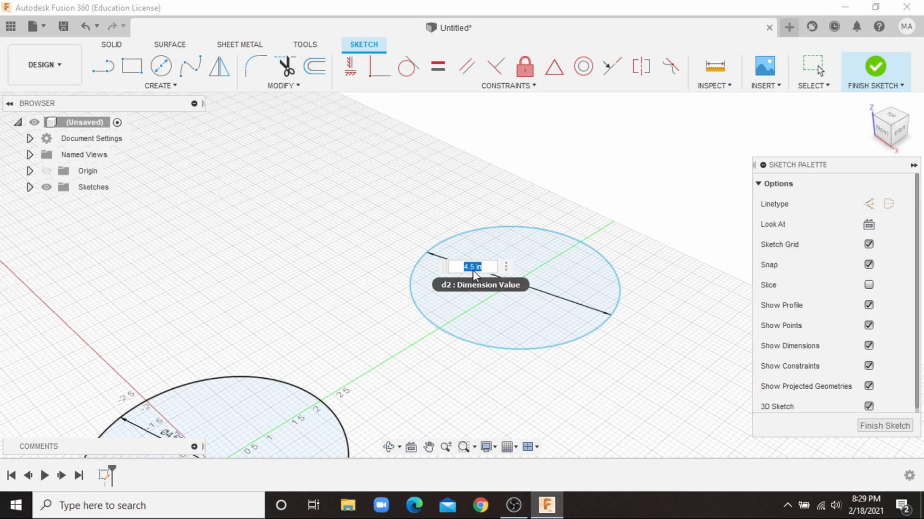
type("4")
key("Return")
Set the diameter of the origin circle to 3 in.
scroll(484, 326, "down", 5)
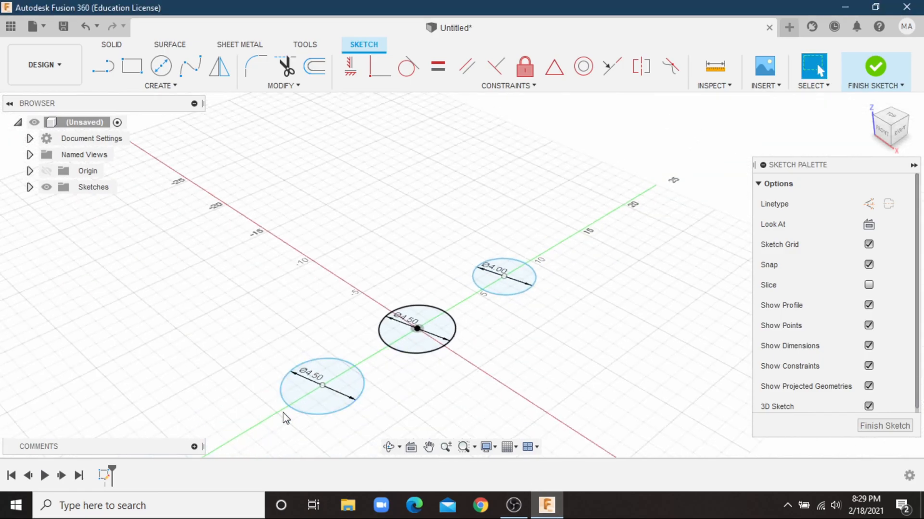
scroll(379, 419, "up", 4)
double_click(488, 239)
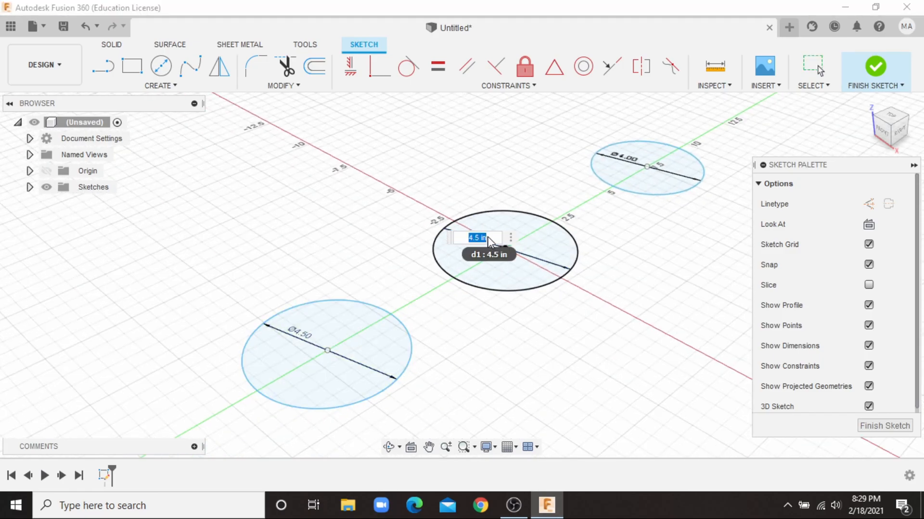
key("Return")
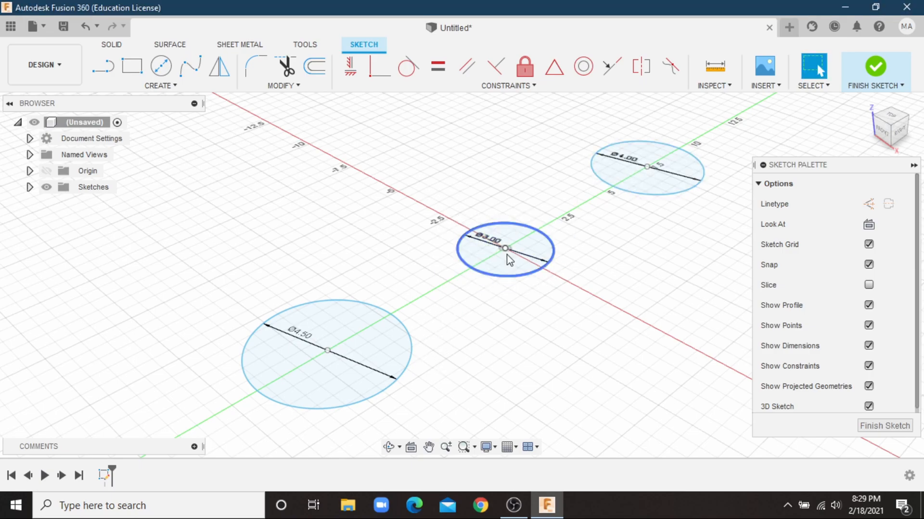
Extrude the 4.50 in circle on the negative Y side upward 4.50 in as a new body.
scroll(489, 227, "up", 2)
scroll(495, 290, "down", 2)
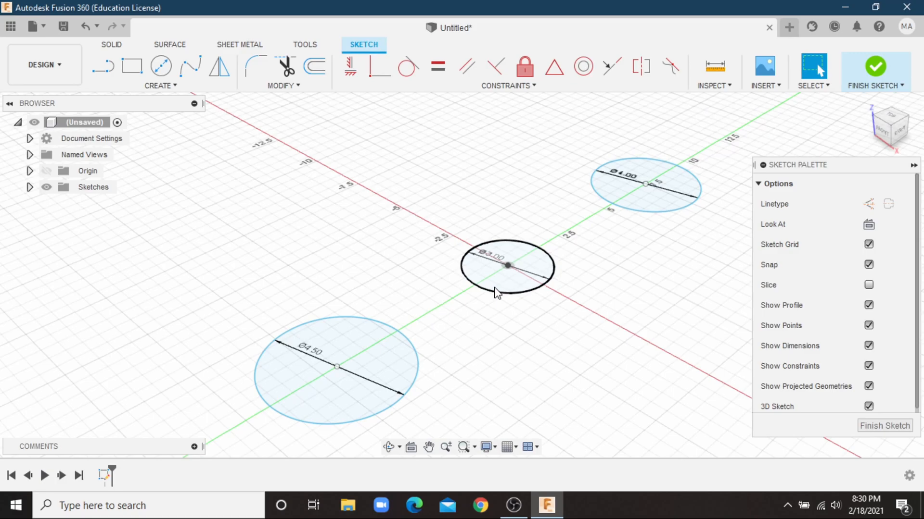
scroll(505, 270, "down", 3)
scroll(451, 312, "up", 2)
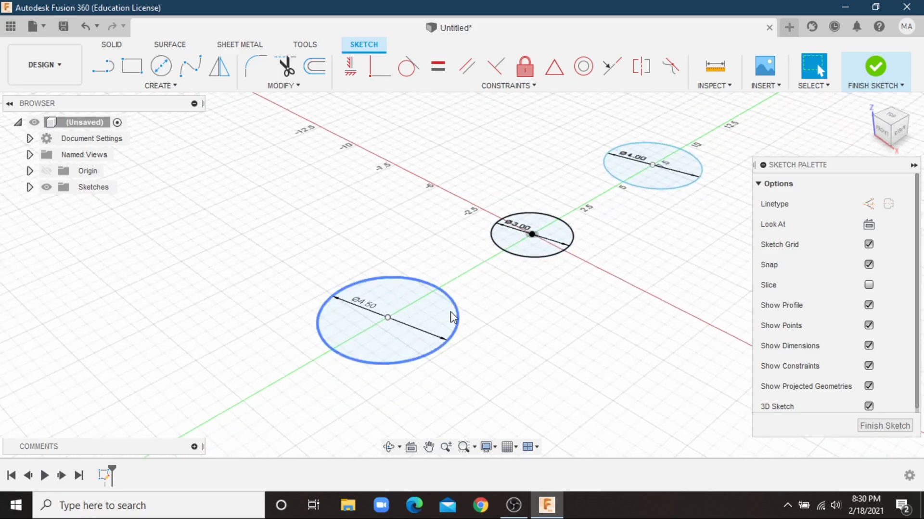
left_click(112, 44)
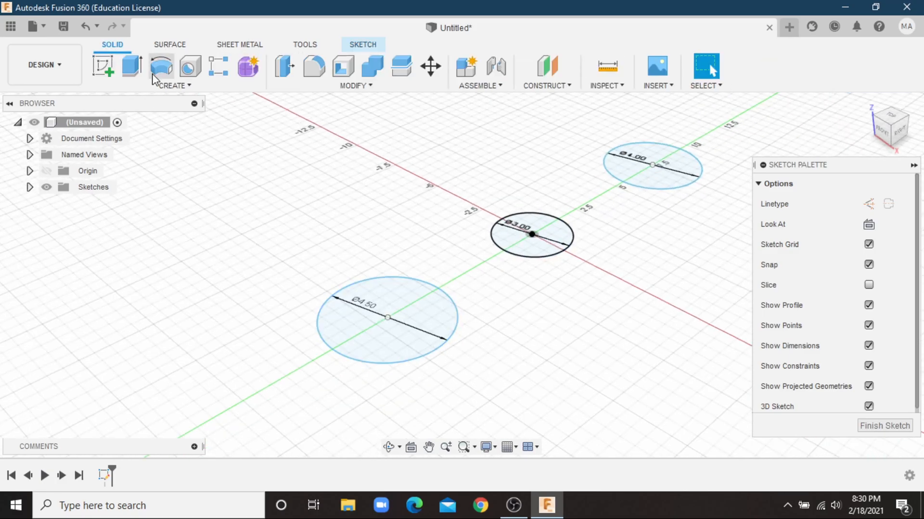
left_click(132, 66)
left_click(407, 308)
left_click_drag(386, 304, 379, 184)
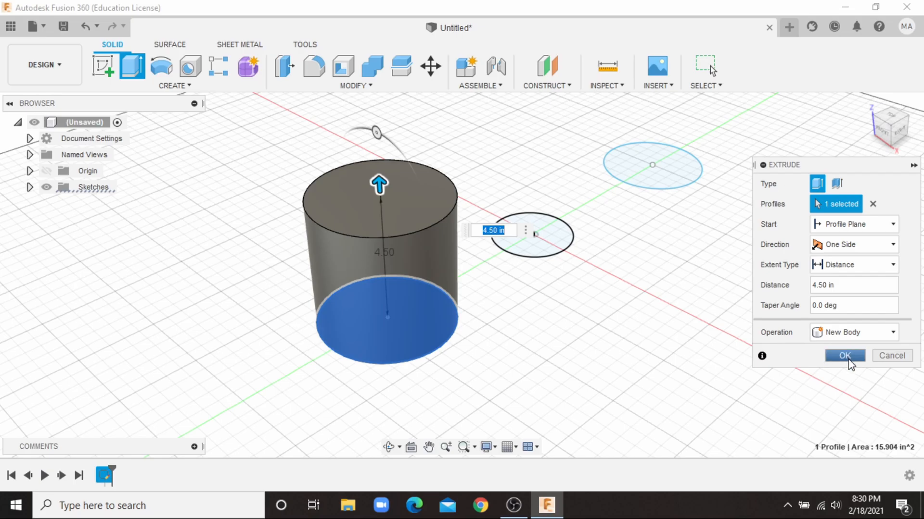
left_click(848, 361)
Make Sketch1 visible again and start a new sketch on the circles' horizontal plane.
left_click(27, 203)
left_click(58, 219)
middle_click_drag(555, 329, 492, 398)
left_click(103, 67)
left_click(454, 310)
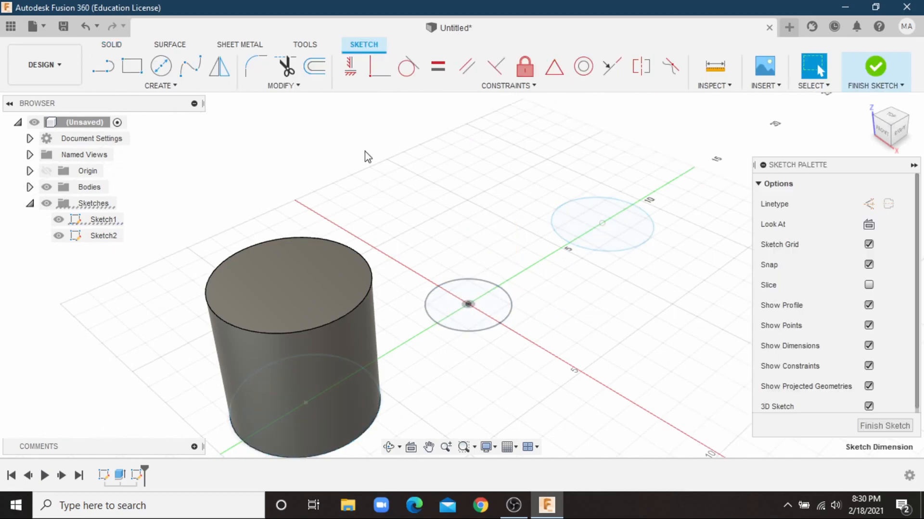
Extrude the origin circle upward 4.00 in as a new body.
left_click(111, 44)
left_click(131, 66)
left_click(466, 312)
left_click_drag(473, 235, 481, 200)
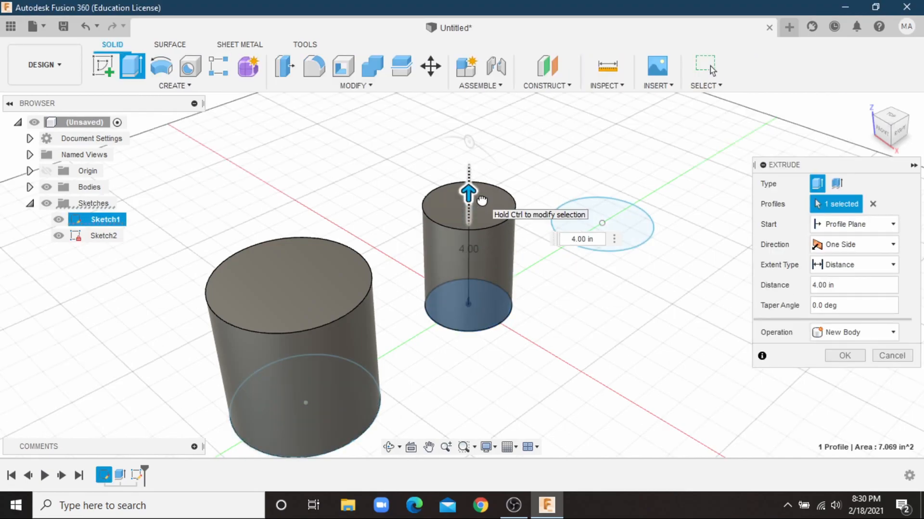
left_click(845, 355)
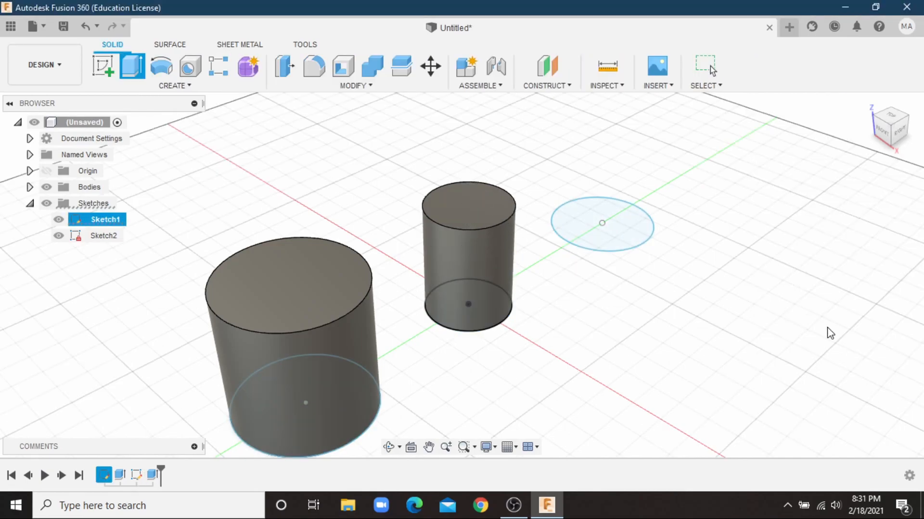
Undo the last extrusion and restore it.
scroll(570, 218, "down", 2)
scroll(586, 214, "up", 2)
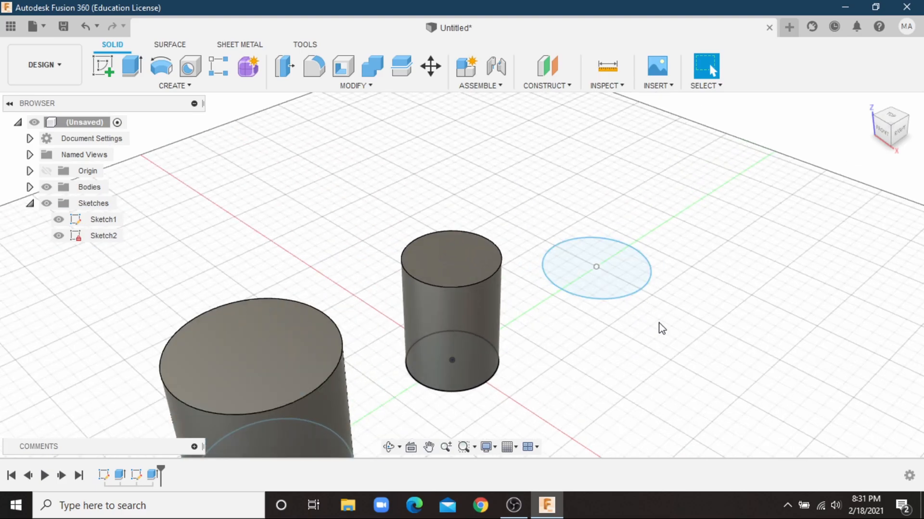
scroll(511, 271, "down", 2)
scroll(511, 270, "up", 2)
left_click(87, 26)
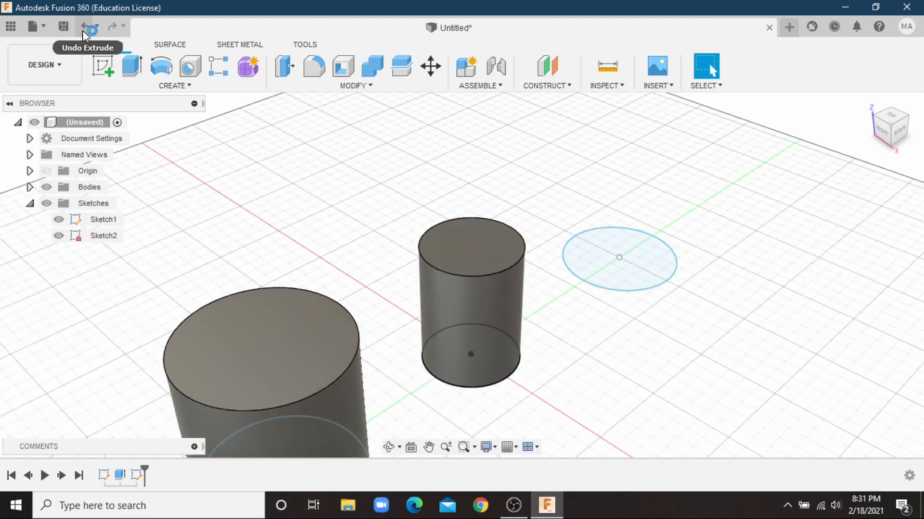
left_click(112, 27)
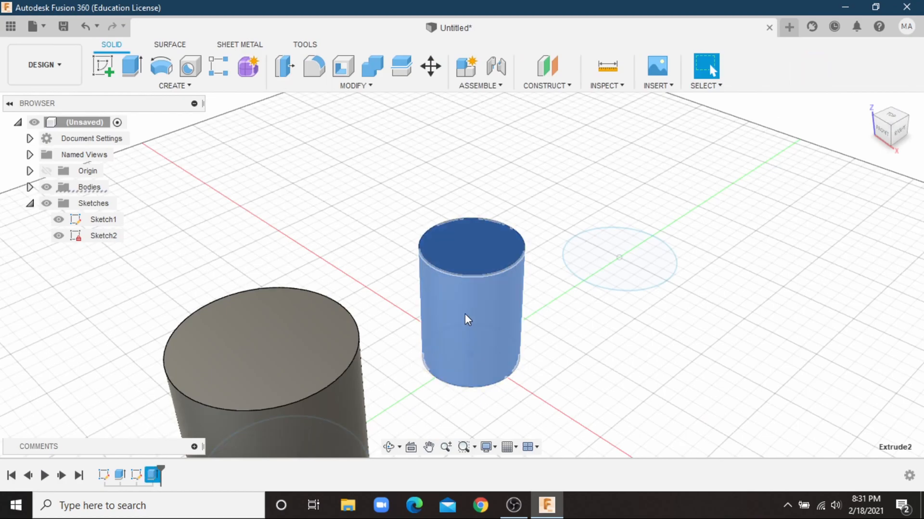
Edit the middle cylinder's extrusion and set its distance to 3 in.
right_click(465, 313)
left_click(457, 154)
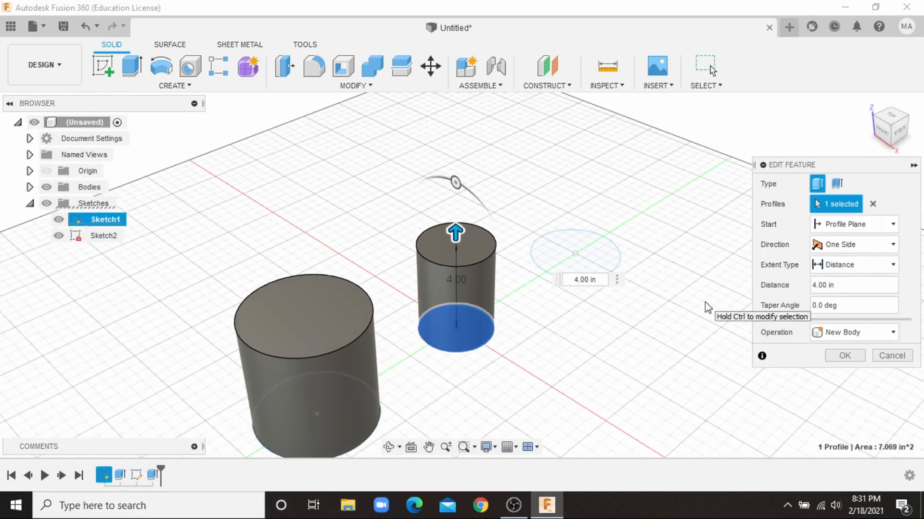
key("BackSpace")
type("3")
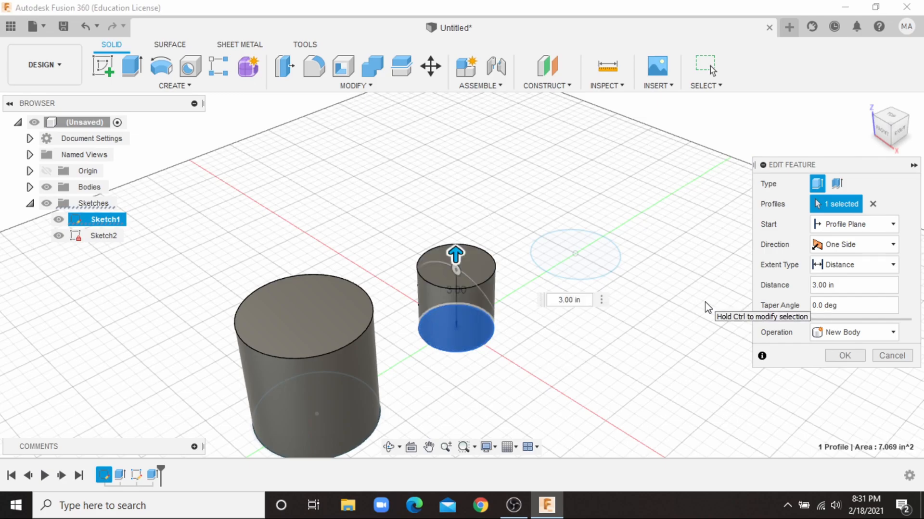
key("BackSpace")
type("4")
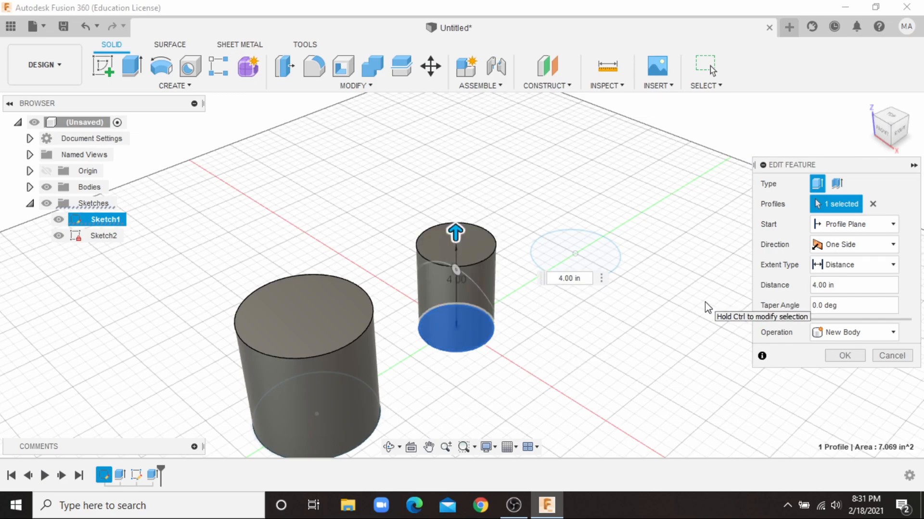
key("BackSpace")
type("3")
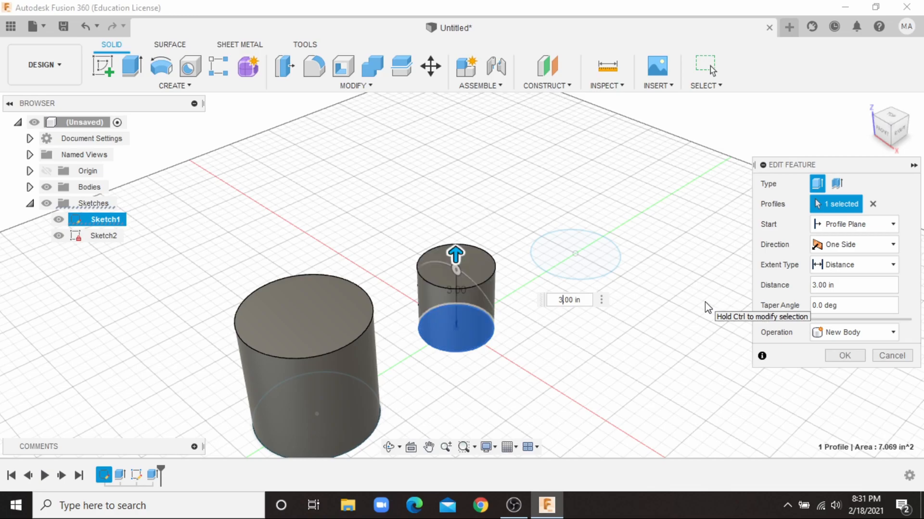
key("Return")
right_click(153, 475)
left_click(216, 331)
left_click(892, 356)
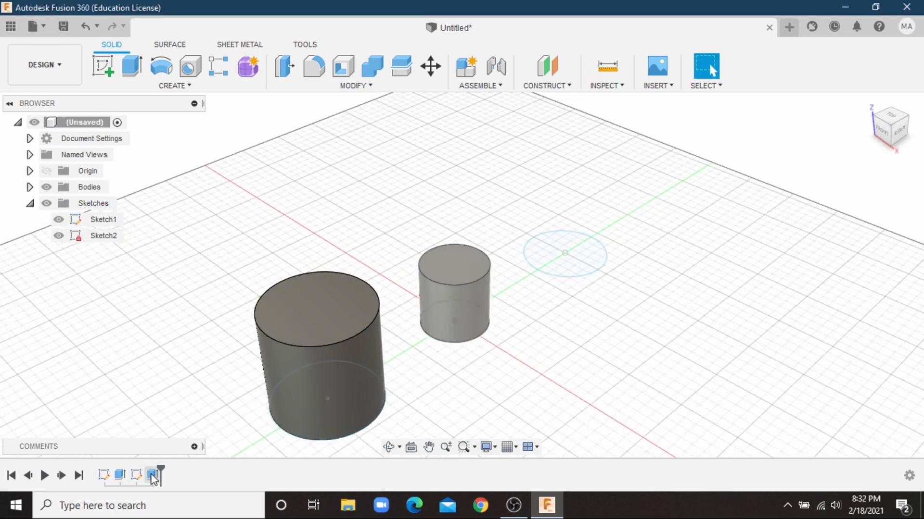
Edit the middle cylinder's profile sketch, set the circle's diameter to 3.5 in, and finish the sketch.
right_click(153, 475)
left_click(212, 350)
scroll(495, 271, "up", 3)
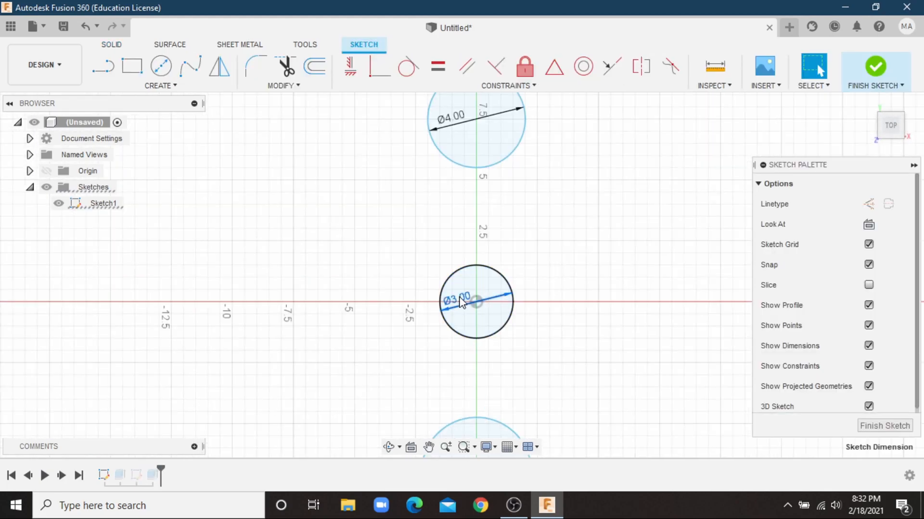
double_click(463, 307)
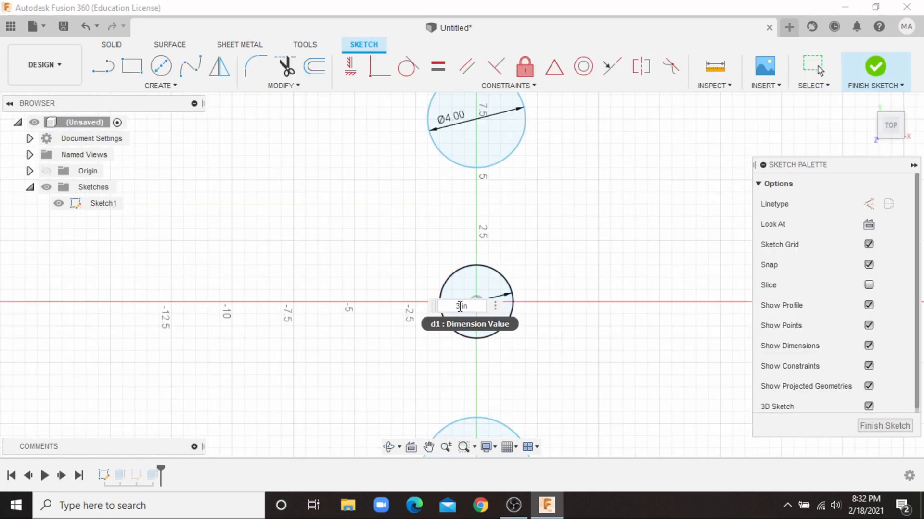
key("Return")
left_click(872, 89)
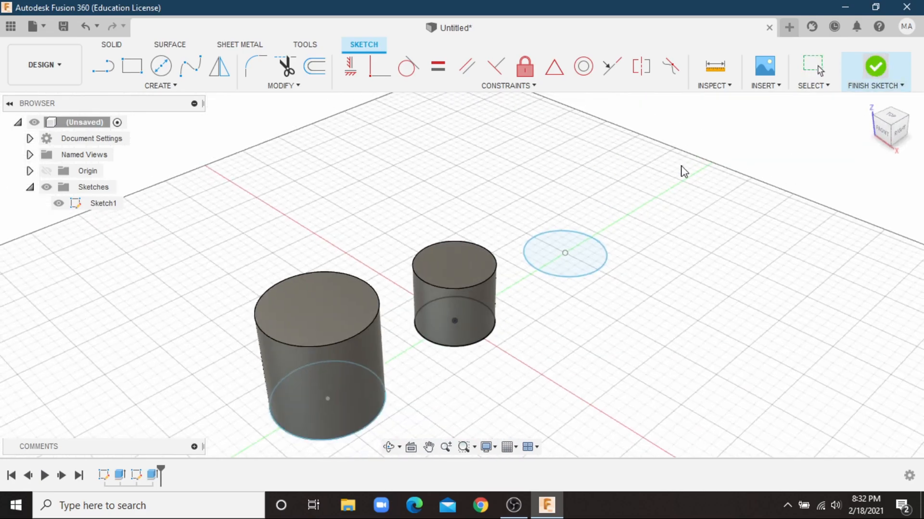
Edit the middle cylinder's extrusion and set its distance to 3.5 in.
right_click(155, 476)
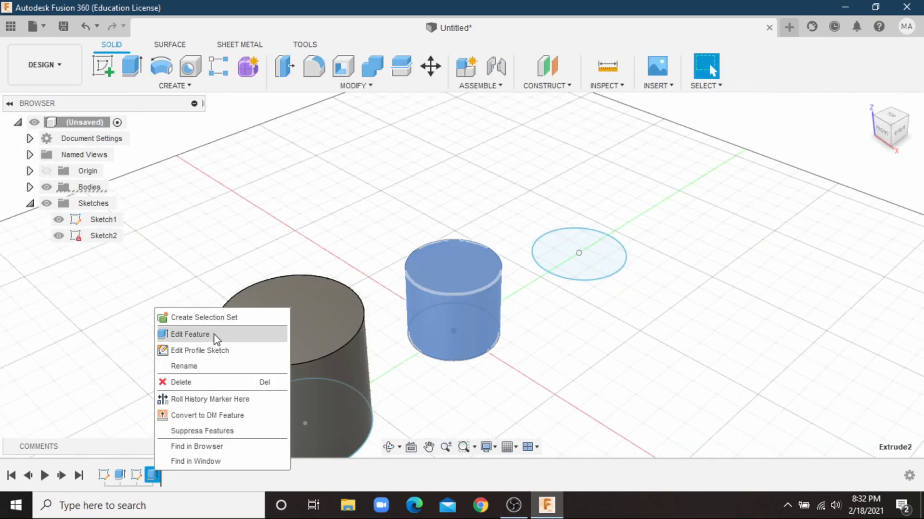
left_click(187, 333)
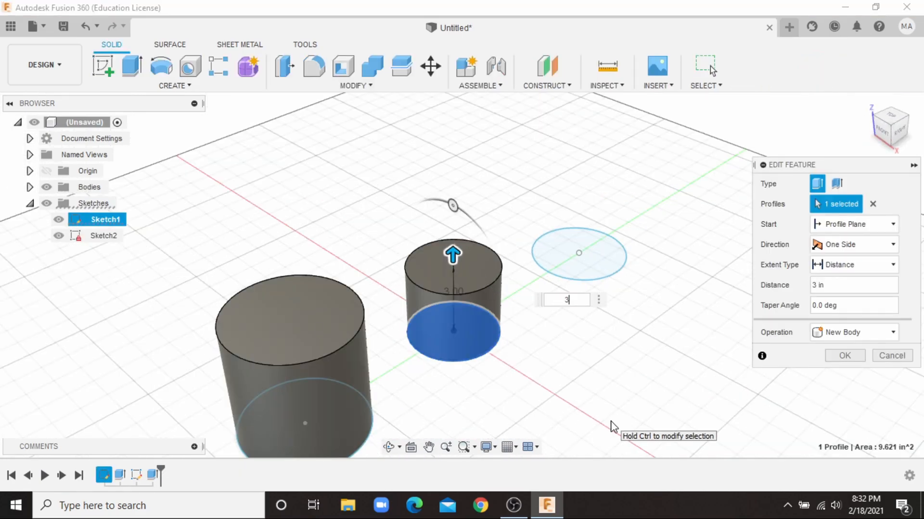
type(".5")
left_click(898, 138)
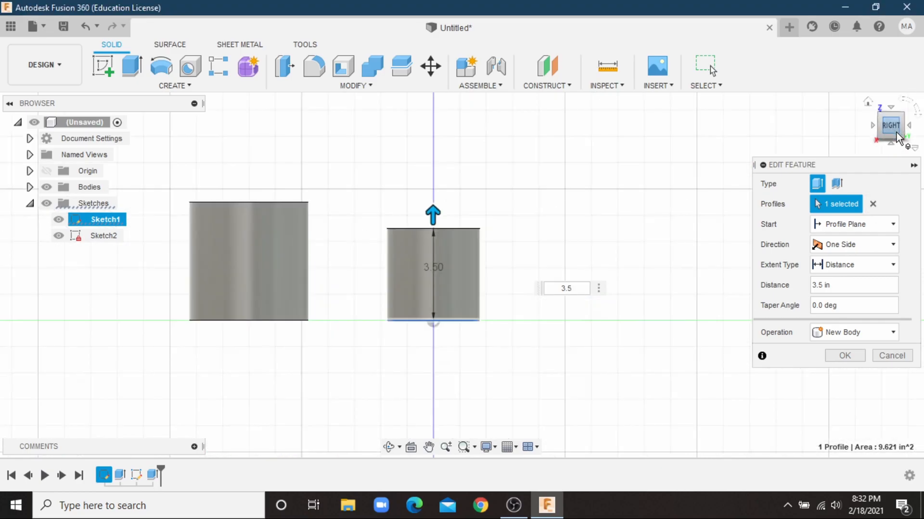
left_click(884, 120)
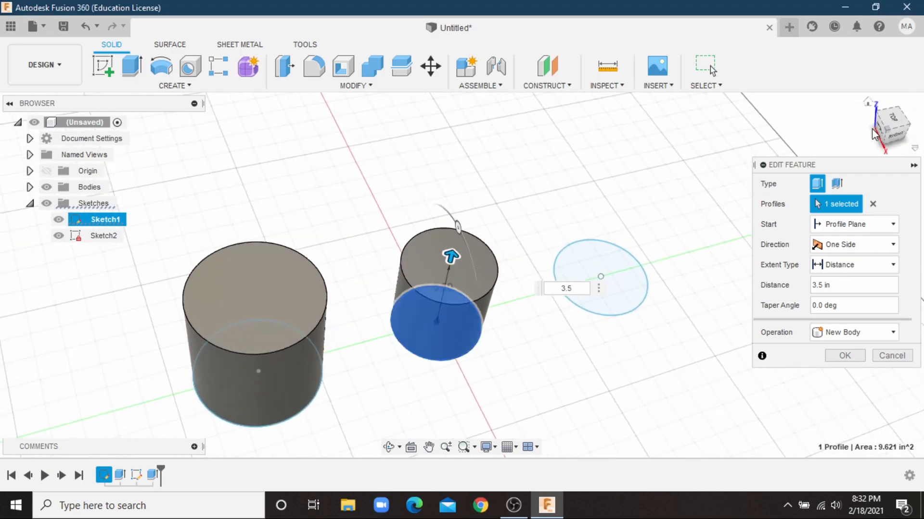
key("Return")
Extrude the remaining 4 in circle upward 4 in as a new body.
key("e")
left_click(572, 284)
left_click_drag(601, 265, 644, 188)
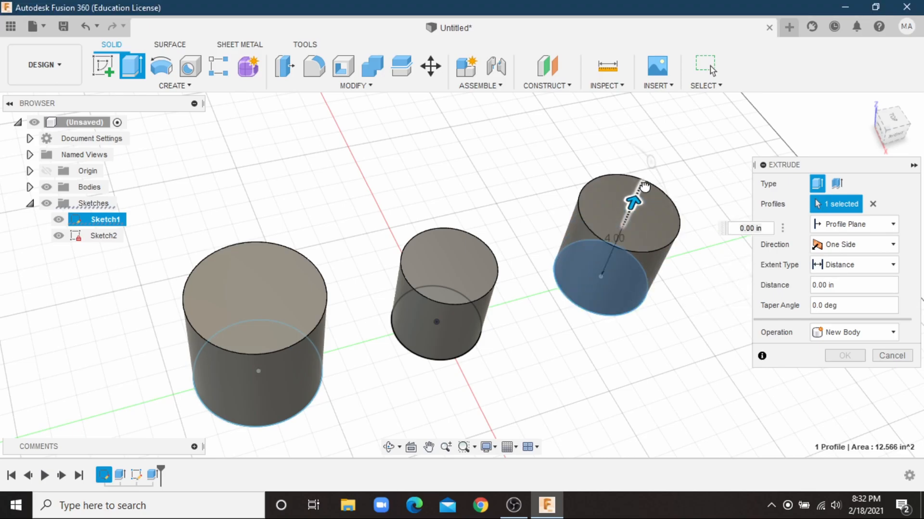
mouse_move(893, 128)
left_mouse_down()
mouse_move(898, 109)
mouse_move(905, 114)
left_mouse_up()
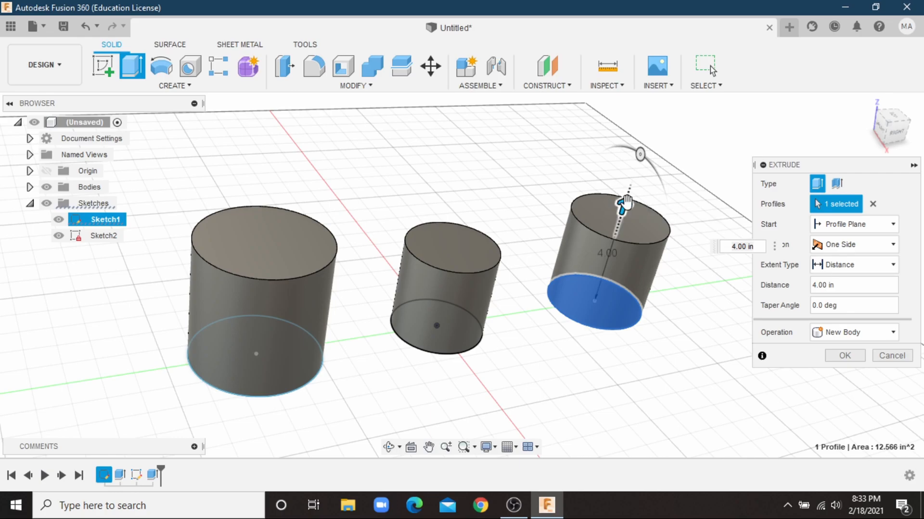
mouse_move(625, 206)
left_mouse_down()
mouse_move(635, 188)
mouse_move(642, 204)
left_mouse_up()
left_click(895, 131)
left_click(844, 356)
Review the middle cylinder's extrusion distance and the circle diameters in the profile sketch.
left_click_drag(890, 127, 915, 153)
left_click(867, 102)
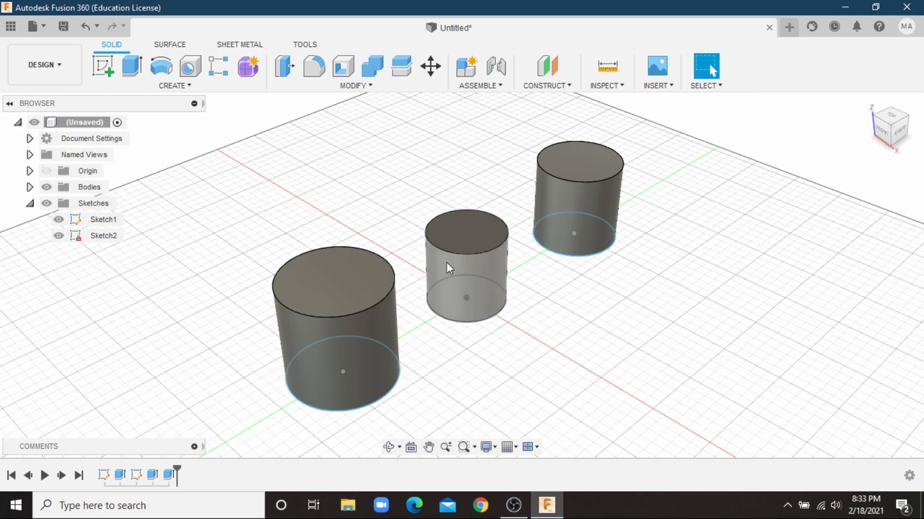
scroll(321, 268, "down", 1)
mouse_move(891, 127)
left_mouse_down()
mouse_move(872, 81)
mouse_move(875, 112)
mouse_move(893, 140)
left_mouse_up()
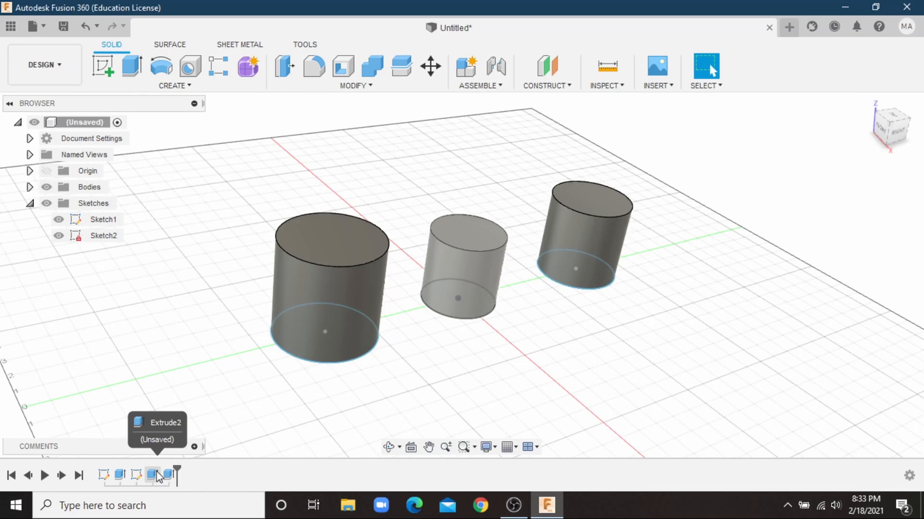
right_click(158, 472)
left_click(214, 339)
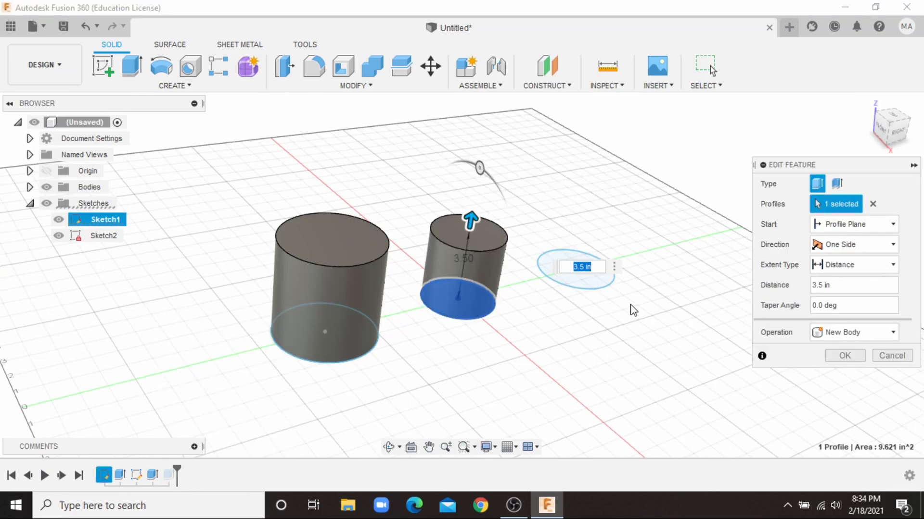
mouse_move(900, 131)
left_mouse_down()
mouse_move(890, 107)
mouse_move(890, 139)
left_mouse_up()
left_click(845, 356)
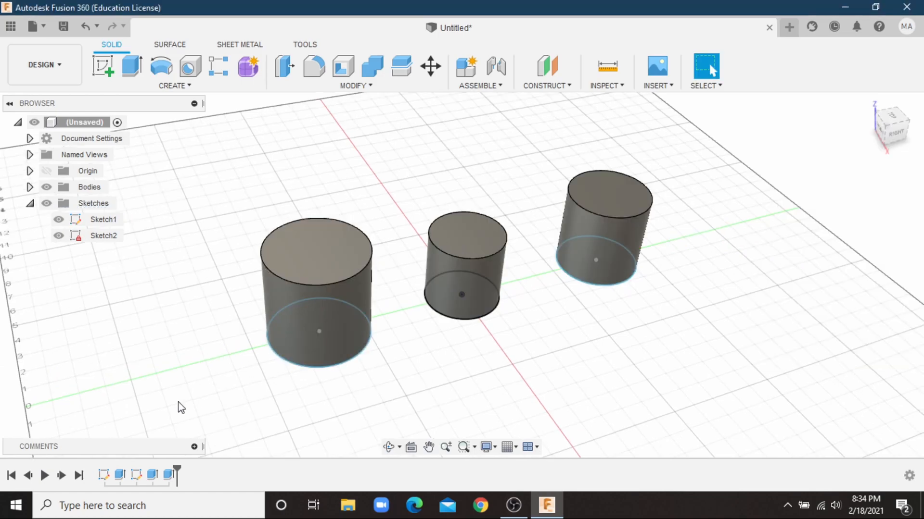
right_click(120, 475)
left_click(196, 336)
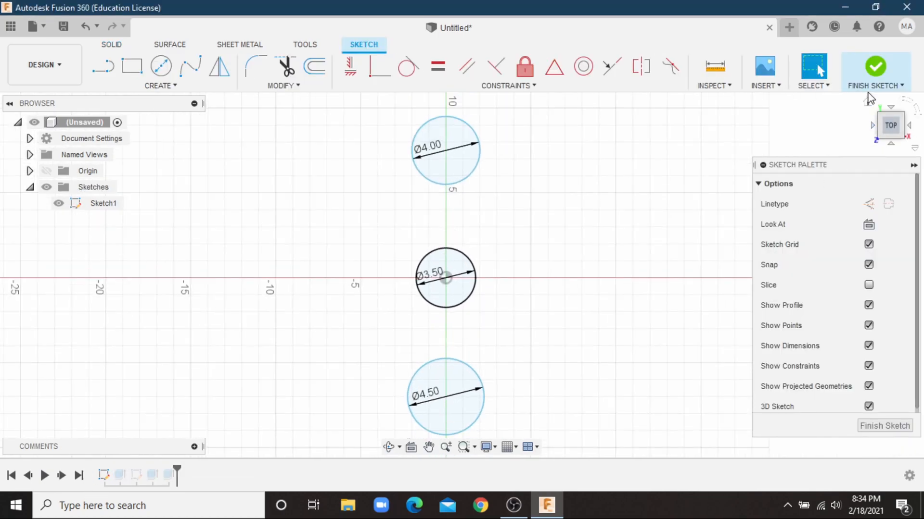
left_click(873, 77)
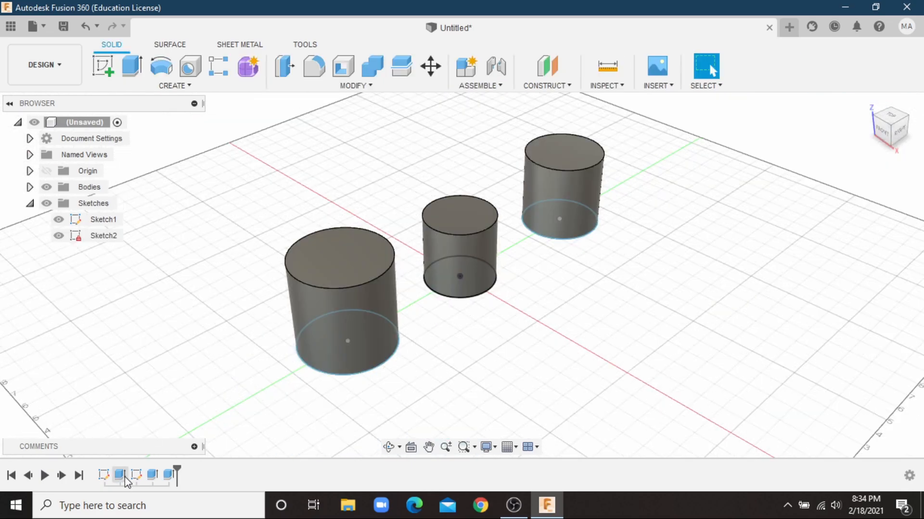
Edit the largest cylinder's extrusion and raise its height to about 5 in.
right_click(126, 477)
left_click(156, 338)
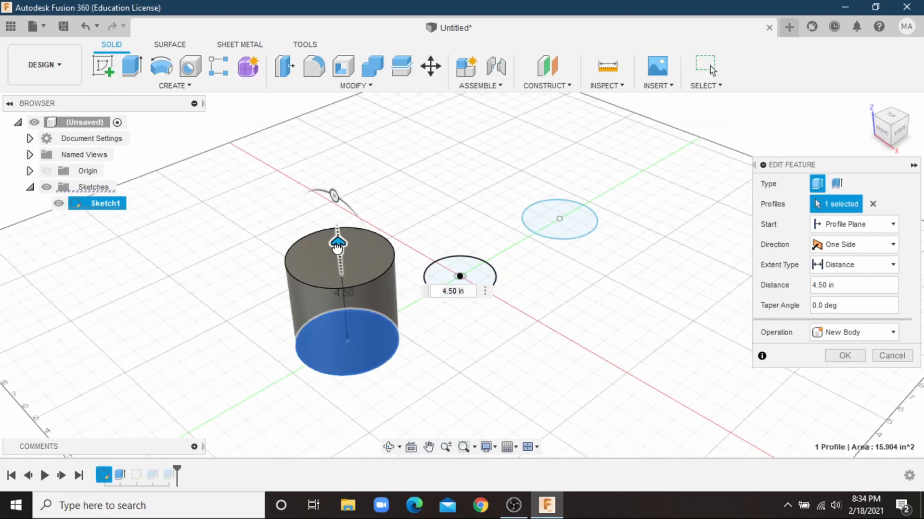
left_click_drag(337, 248, 337, 236)
left_click(844, 356)
Check the 4 in cylinder's extrusion distance and compare the three cylinder heights in the right view.
mouse_move(831, 278)
middle_mouse_down("shift")
mouse_move(816, 192)
mouse_move(784, 332)
mouse_move(788, 192)
mouse_move(813, 226)
mouse_move(818, 289)
mouse_move(813, 269)
middle_mouse_up("shift")
right_click(168, 470)
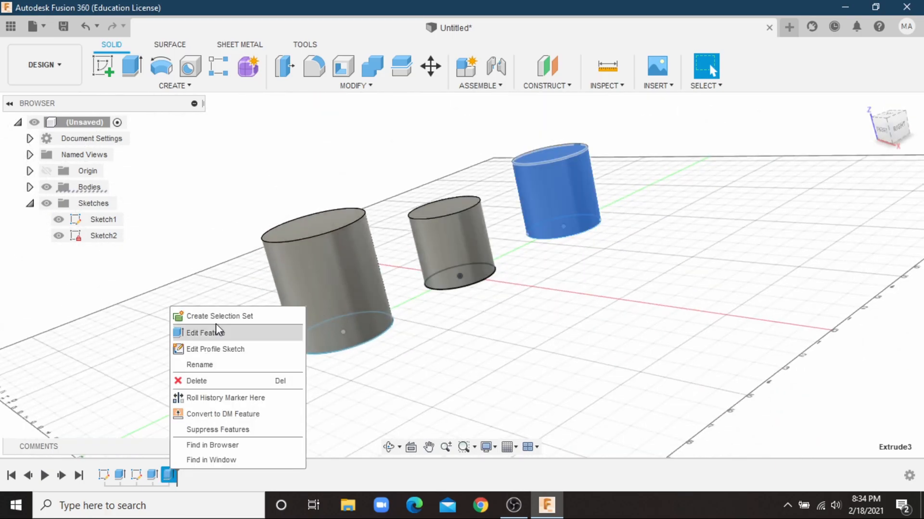
left_click(213, 335)
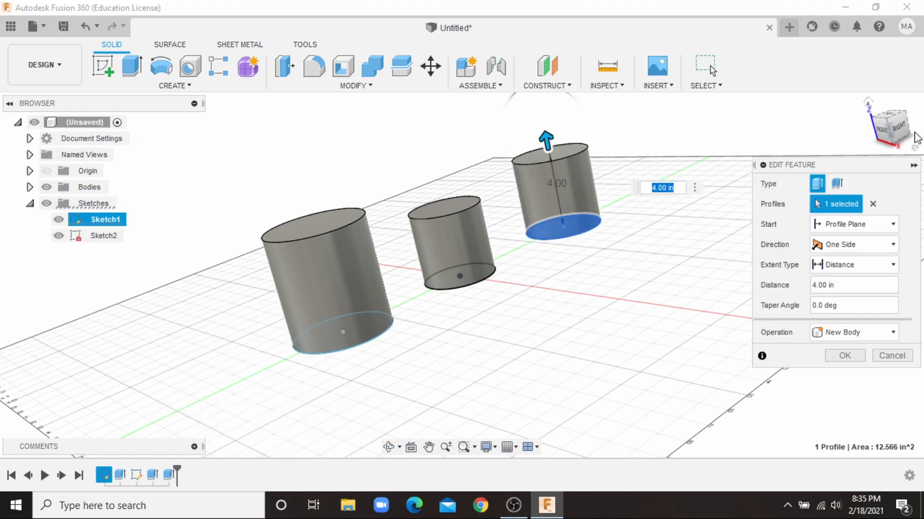
left_click(907, 131)
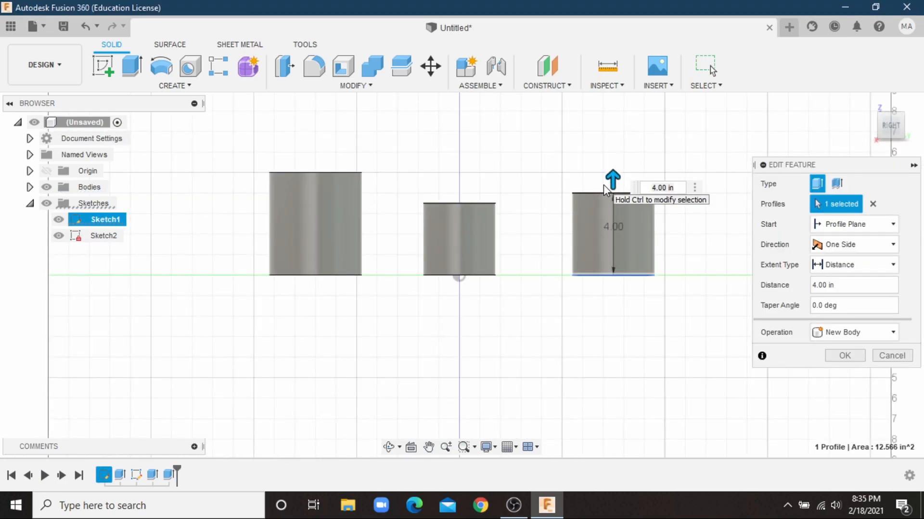
left_click(847, 355)
Shell the largest cylinder open at its top face with an inside thickness of 0.25 in.
left_click(874, 106)
scroll(220, 144, "up", 5)
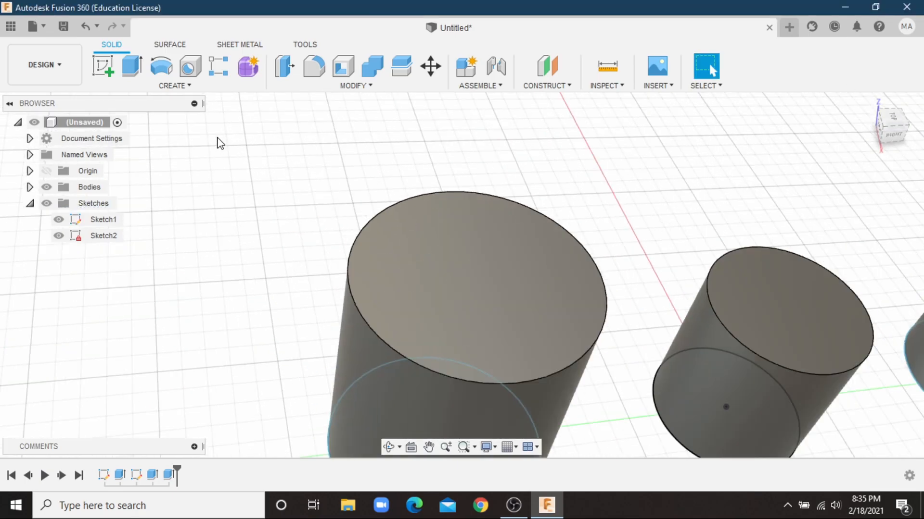
scroll(220, 143, "down", 3)
left_click(343, 66)
left_click(417, 234)
scroll(418, 235, "down", 4)
scroll(435, 148, "up", 3)
left_click_drag(383, 328, 378, 308)
left_click(500, 356)
type("0.25")
mouse_move(903, 132)
left_mouse_down()
mouse_move(898, 103)
mouse_move(901, 132)
left_mouse_up()
key("Return")
Shell the middle cylinder open at its top face with an inside thickness of 0.25 in.
left_click(586, 303)
left_click(341, 76)
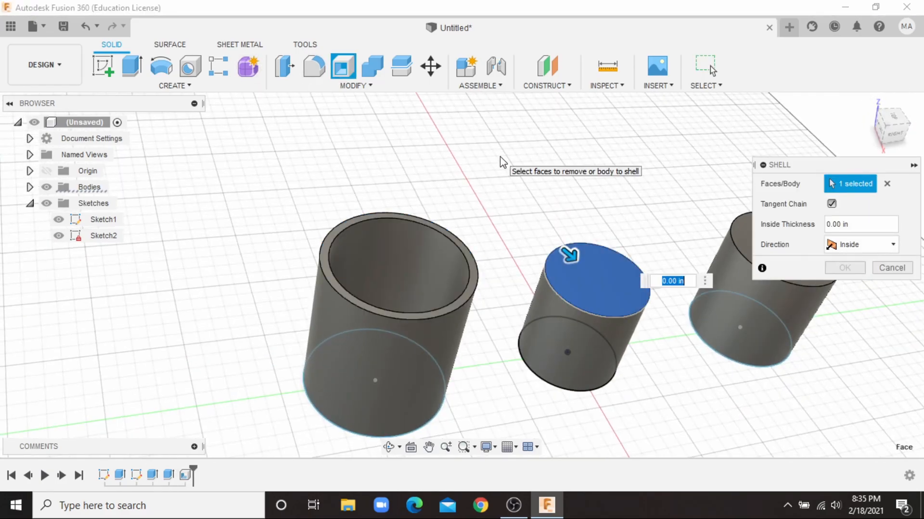
type("0.25")
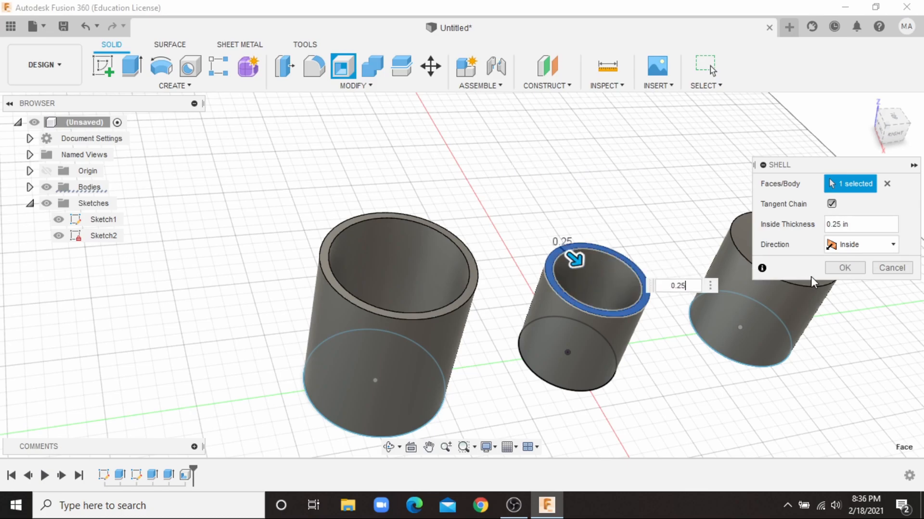
left_click(843, 268)
Shell the 4 in cylinder open at its top face with the same wall thickness as the other two.
middle_click_drag(841, 274, 823, 270, "shift")
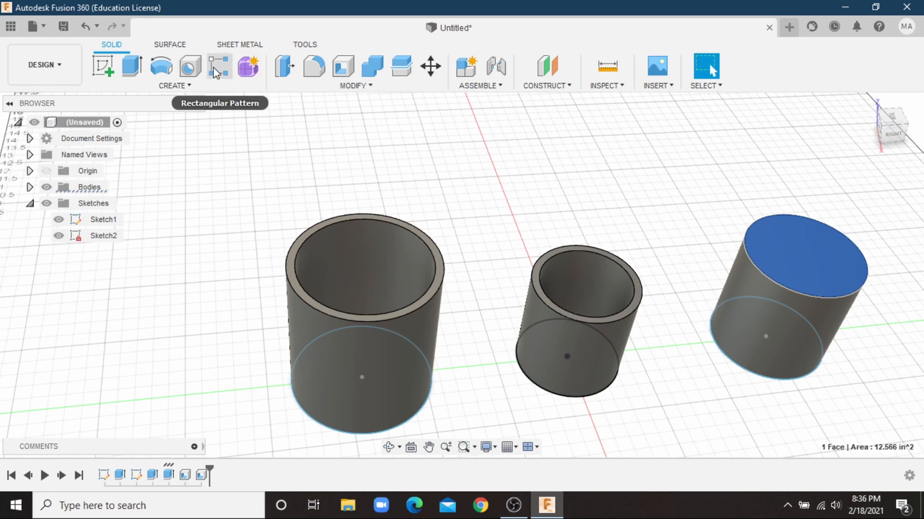
left_click(342, 68)
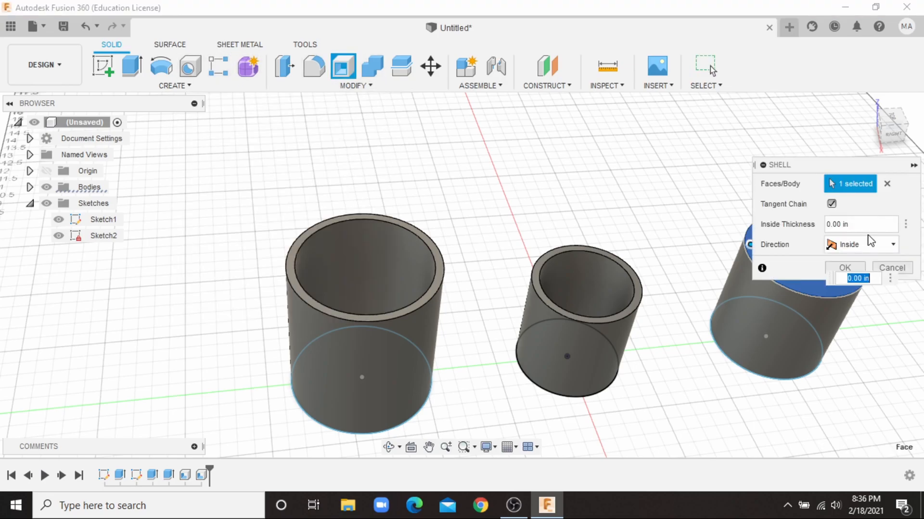
key("Return")
Fillet the outer bottom edge of the largest cylinder.
mouse_move(905, 122)
left_mouse_down()
mouse_move(882, 140)
mouse_move(891, 72)
mouse_move(899, 116)
mouse_move(894, 99)
left_mouse_up()
key("f")
left_click(405, 305)
mouse_move(405, 302)
left_mouse_down()
mouse_move(380, 294)
mouse_move(402, 303)
mouse_move(423, 341)
mouse_move(406, 308)
left_mouse_up()
mouse_move(892, 125)
left_mouse_down()
mouse_move(863, 152)
mouse_move(889, 114)
left_mouse_up()
left_click(845, 396)
left_click(608, 262)
key("f")
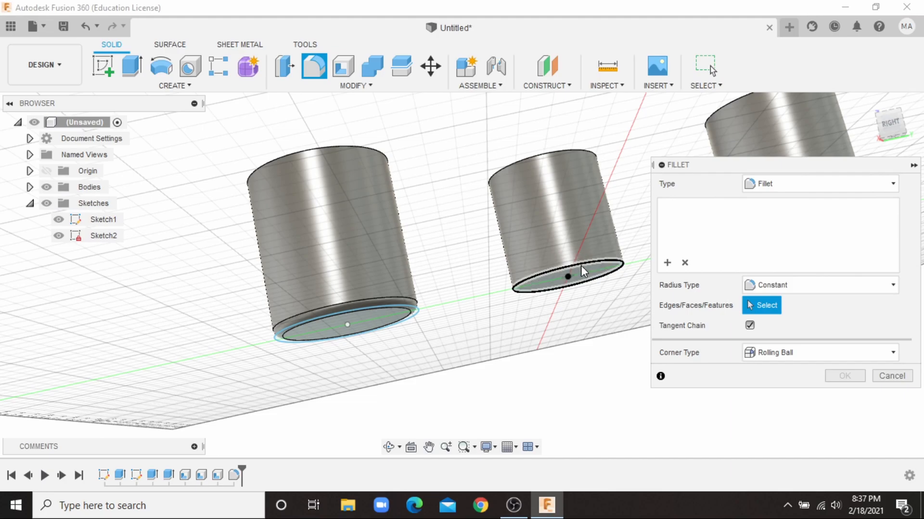
left_click(581, 266)
left_click(580, 263)
left_click(892, 396)
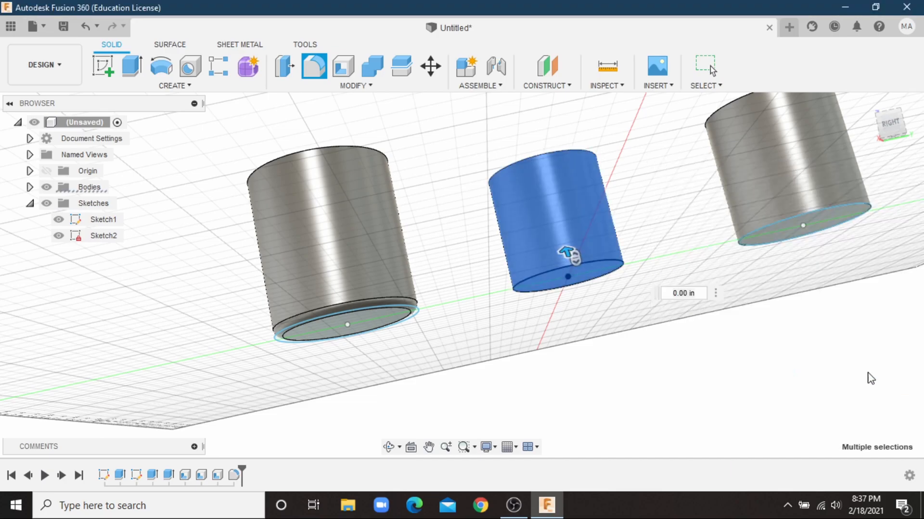
Fillet the middle cylinder's outer bottom edge with a 0.25 in radius.
scroll(599, 270, "up", 4)
left_click(313, 71)
left_click(613, 270)
left_click_drag(619, 270, 618, 273)
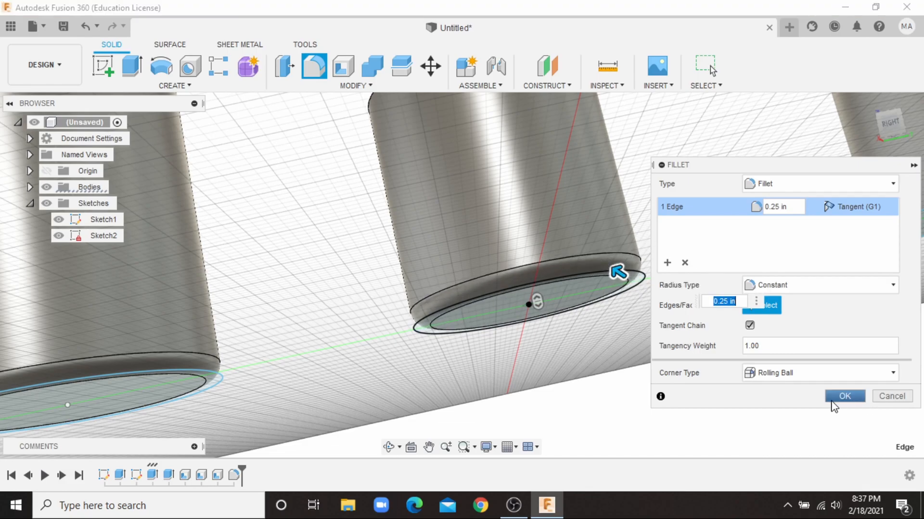
left_click(843, 397)
Fillet the 4 in cylinder's outer bottom edge with a 0.25 in radius.
scroll(595, 200, "up", 6)
scroll(595, 199, "down", 10)
middle_click_drag(680, 175, 433, 216, "shift")
left_click(314, 70)
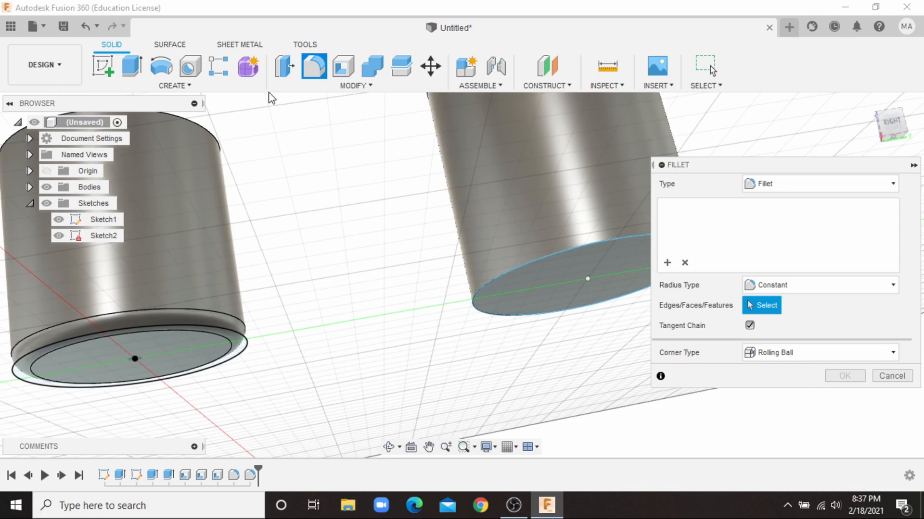
left_click(553, 258)
type("0.25")
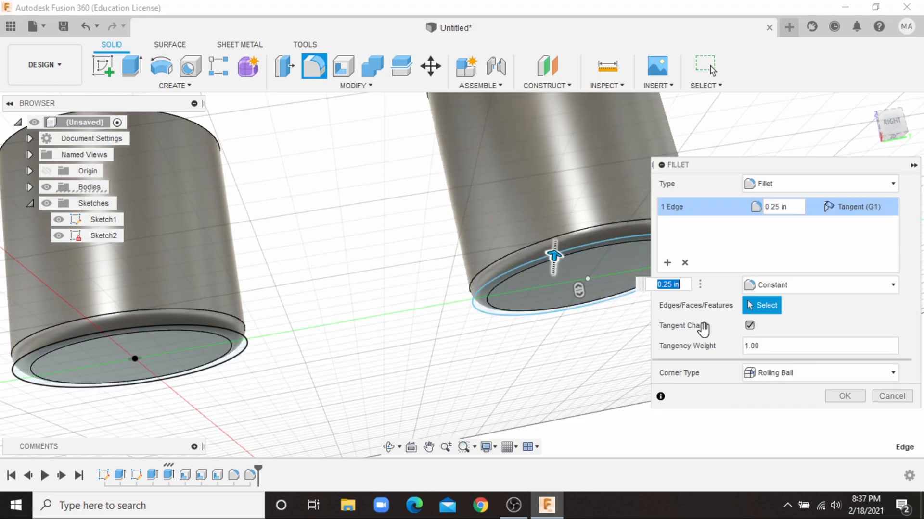
key("Return")
Start a sketch on the largest container's top rim and draw a 4.5 in diameter circle from its centre to the outer edge.
middle_click_drag(859, 183, 845, 209, "shift")
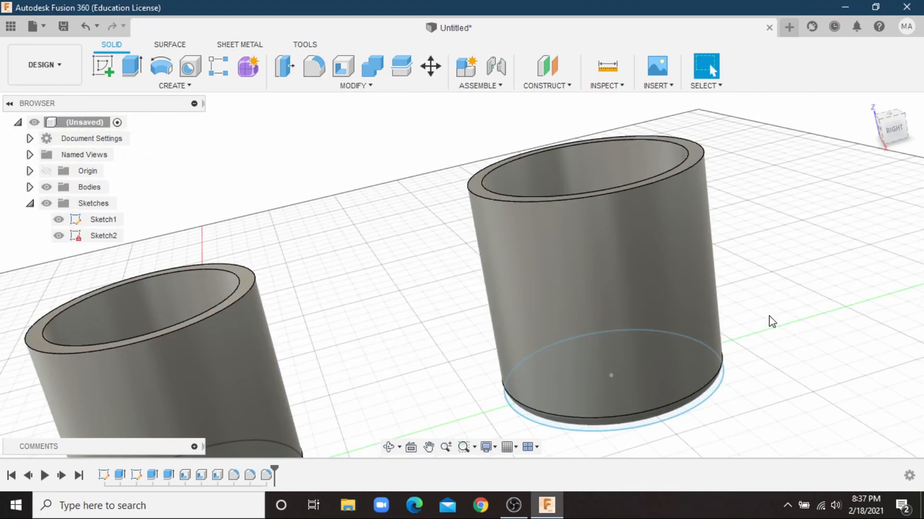
scroll(681, 314, "down", 5)
scroll(680, 314, "down", 2)
scroll(396, 274, "up", 3)
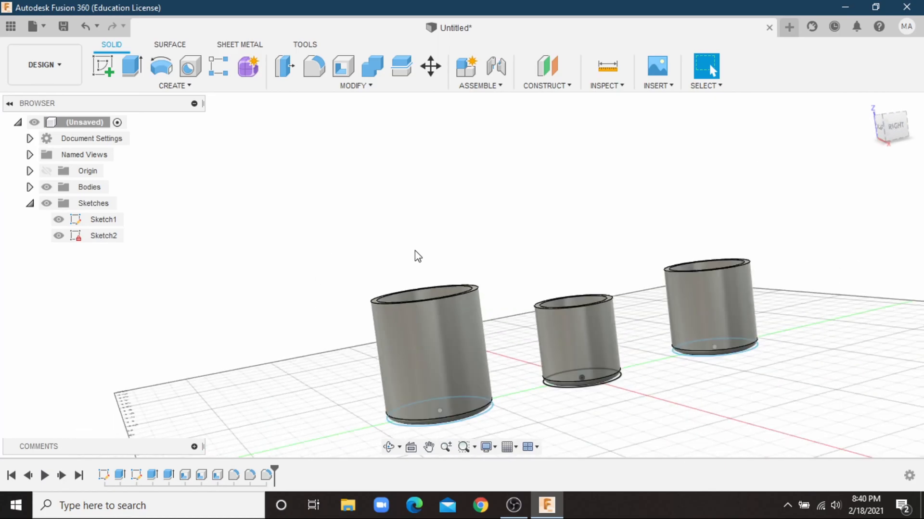
scroll(375, 245, "up", 5)
scroll(375, 245, "down", 3)
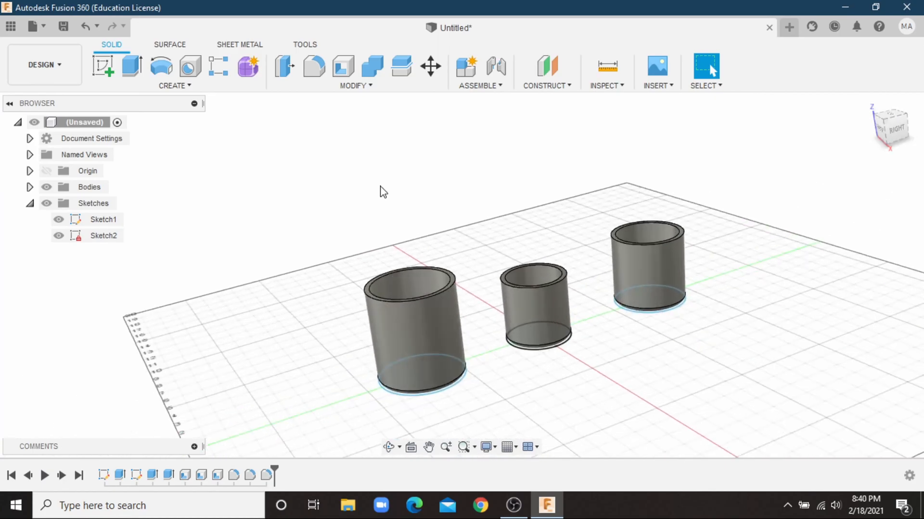
left_click(102, 66)
left_click(486, 318)
key("c")
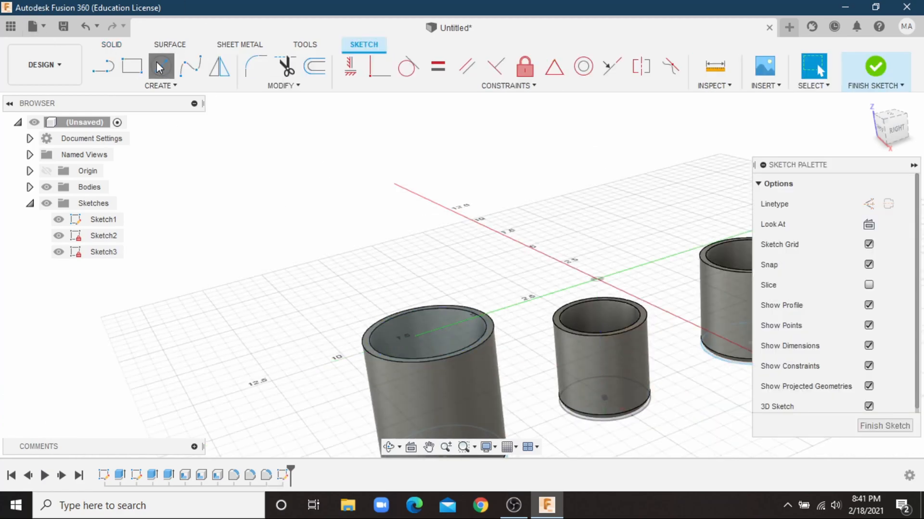
left_click(427, 332)
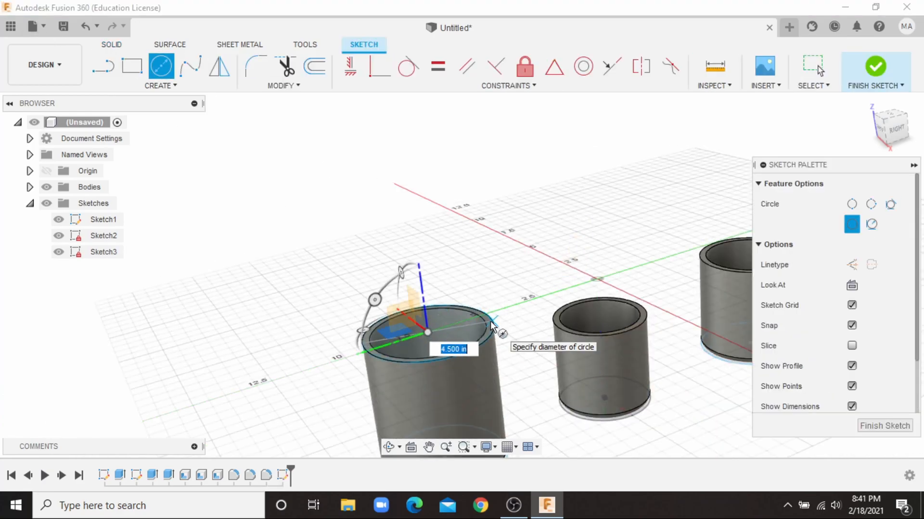
left_click(492, 327)
Extrude the inner disc and rim ring profiles of the largest container upward 0.5 in, with the operation New Body.
scroll(377, 200, "up", 5)
scroll(505, 258, "down", 5)
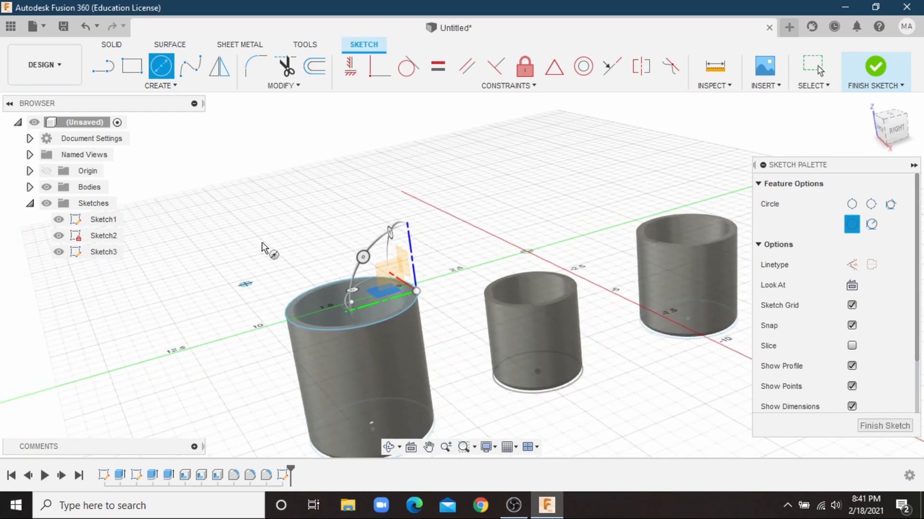
left_click(118, 46)
key("e")
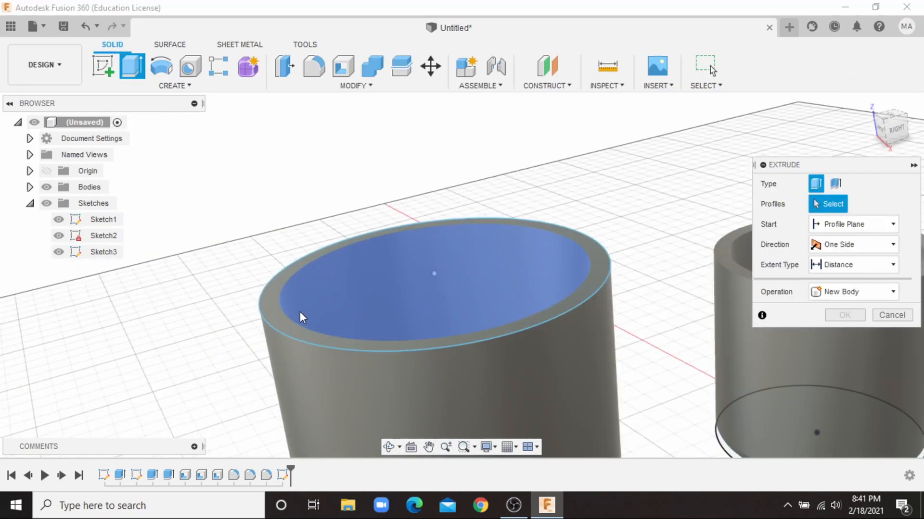
left_click(313, 289)
left_click(272, 299)
type("0.5")
left_click(854, 332)
left_click(847, 399)
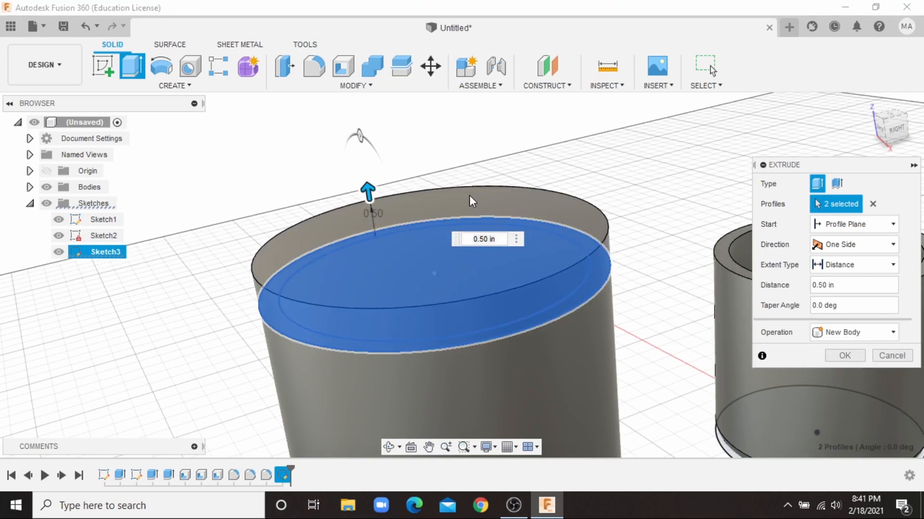
Try 0.25 in and 0.30 in as the lid's extrusion distance, viewing it from the right side.
type("0.25")
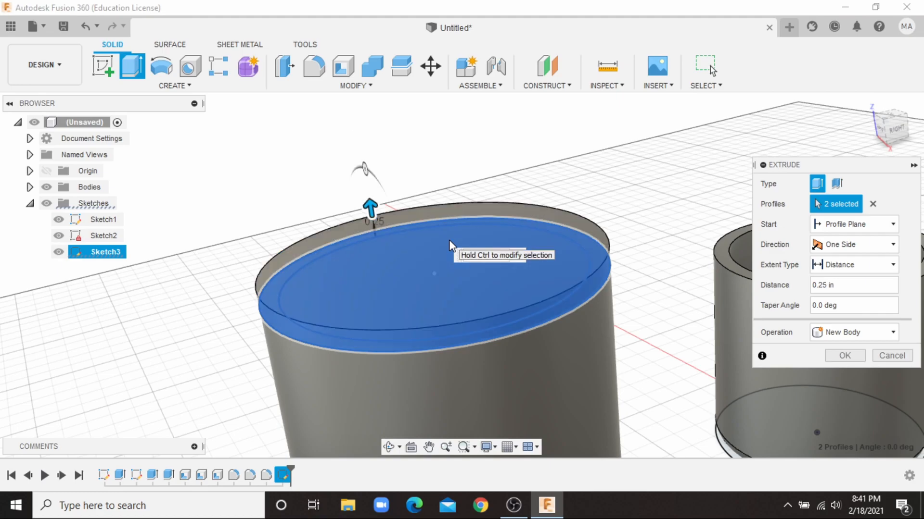
left_click(894, 128)
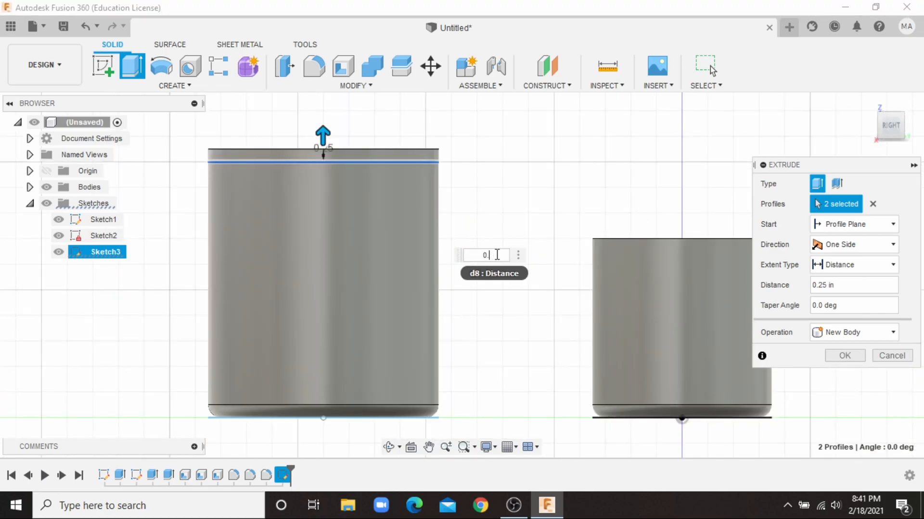
type(".30")
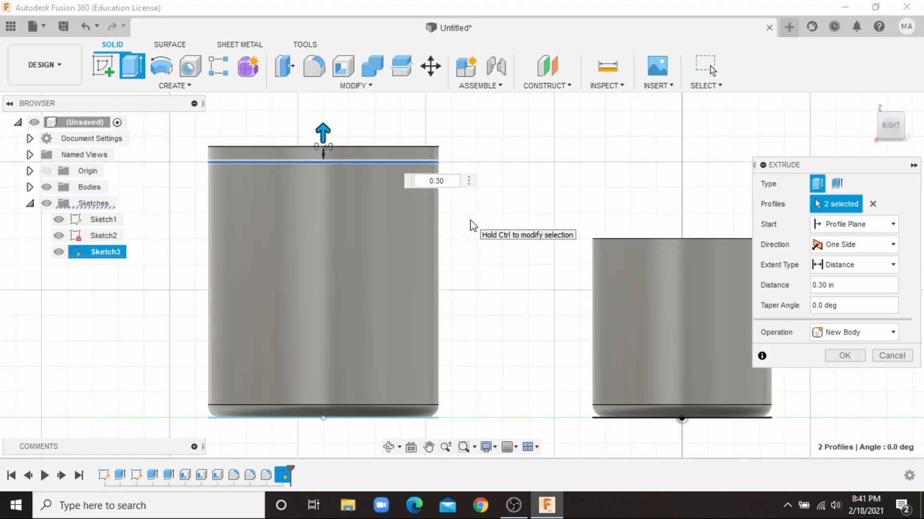
Try 0.50 in, 0.35 in and 0.40 in as the extrusion distance of the largest container's lid.
key("BackSpace")
key("BackSpace")
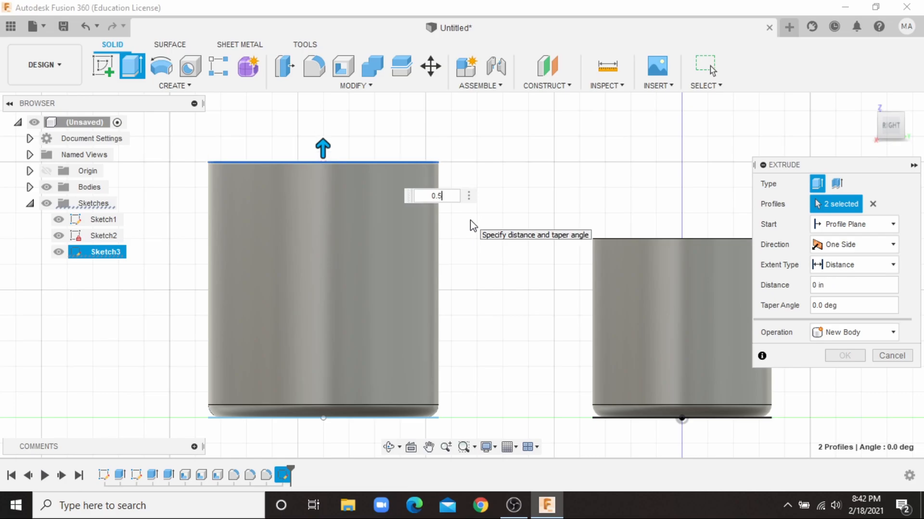
type("50")
scroll(545, 215, "down", 3)
scroll(530, 194, "up", 3)
scroll(529, 221, "down", 1)
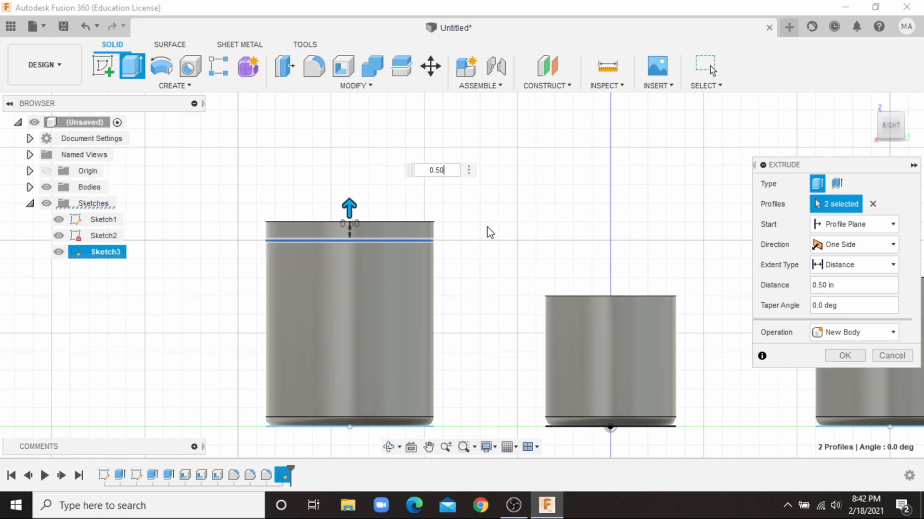
scroll(355, 180, "up", 2)
type(".35")
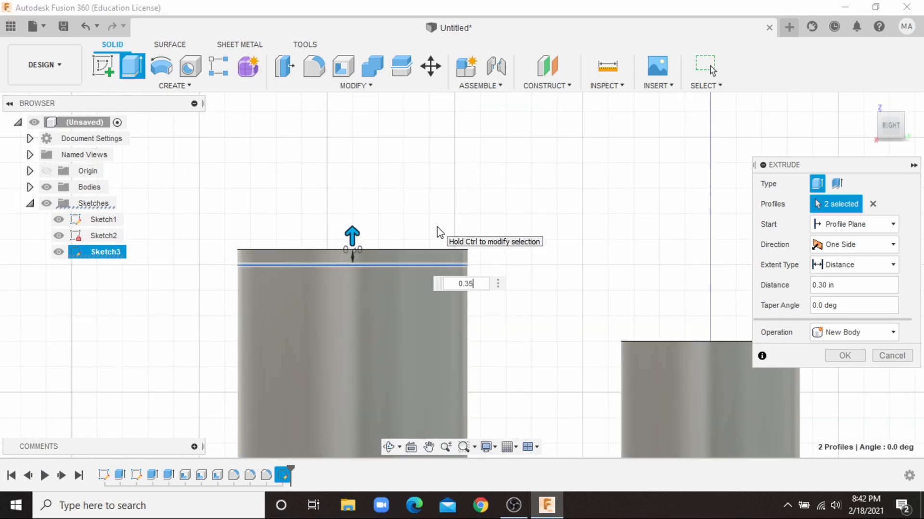
scroll(394, 155, "up", 2)
scroll(393, 154, "down", 3)
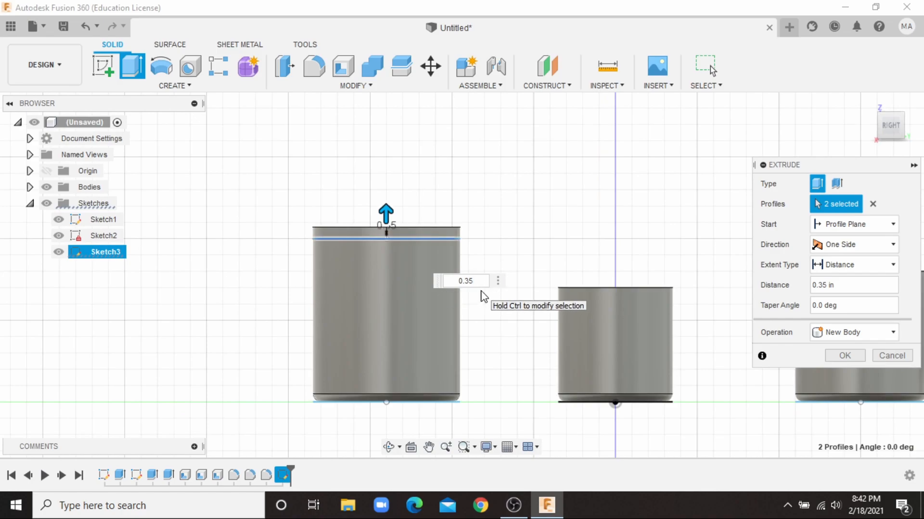
scroll(427, 173, "up", 2)
key("BackSpace")
key("BackSpace")
type("40")
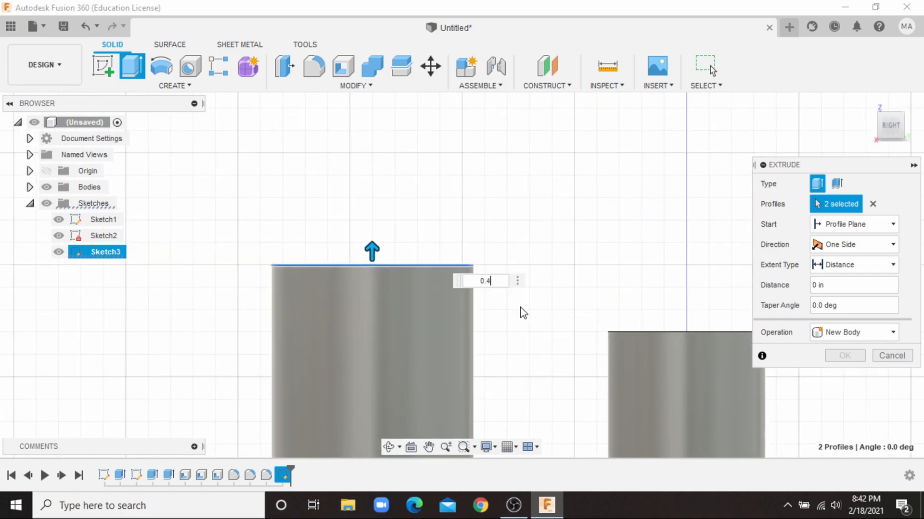
Set the extrusion distance of the largest container's lid to 0.50 in and finish the extrusion as a new body.
key("BackSpace")
key("BackSpace")
type("5")
scroll(556, 226, "down", 2)
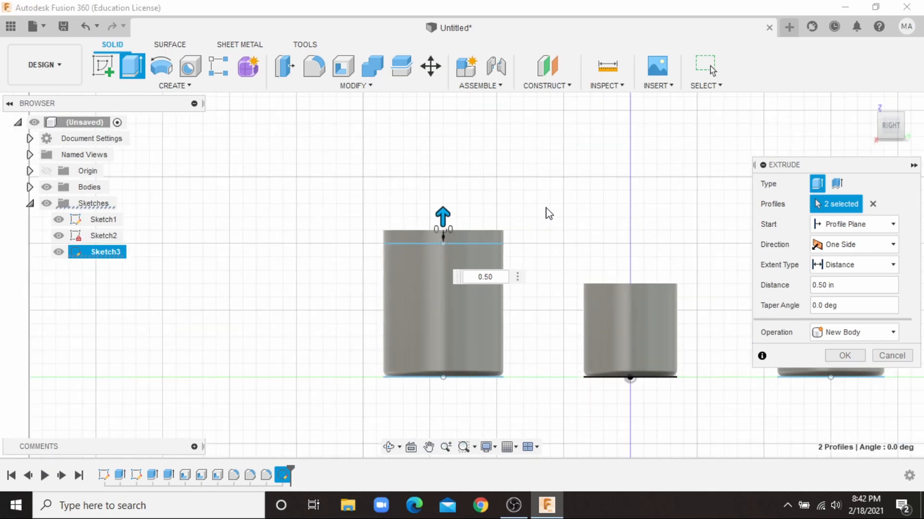
scroll(547, 211, "up", 1)
left_click(844, 356)
Start a sketch on the top rim of the smallest container.
left_click_drag(890, 126, 893, 135)
scroll(711, 253, "up", 1)
scroll(673, 303, "down", 4)
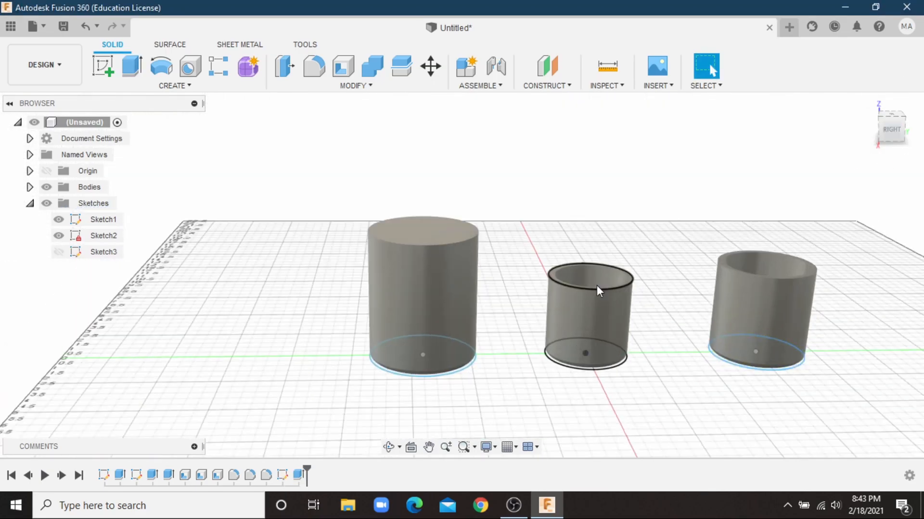
scroll(606, 274, "up", 3)
left_click(144, 88)
scroll(307, 217, "up", 3)
scroll(307, 218, "down", 5)
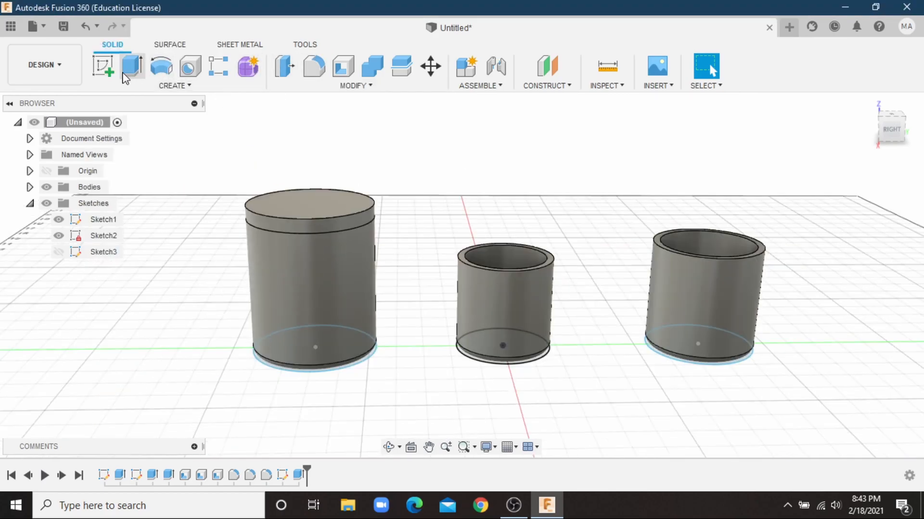
left_click(102, 66)
scroll(505, 250, "up", 4)
left_click(568, 267)
Extrude the rim ring and inner disc profiles of the smallest container upward 0.50 in, with the operation New Body.
left_click(584, 285)
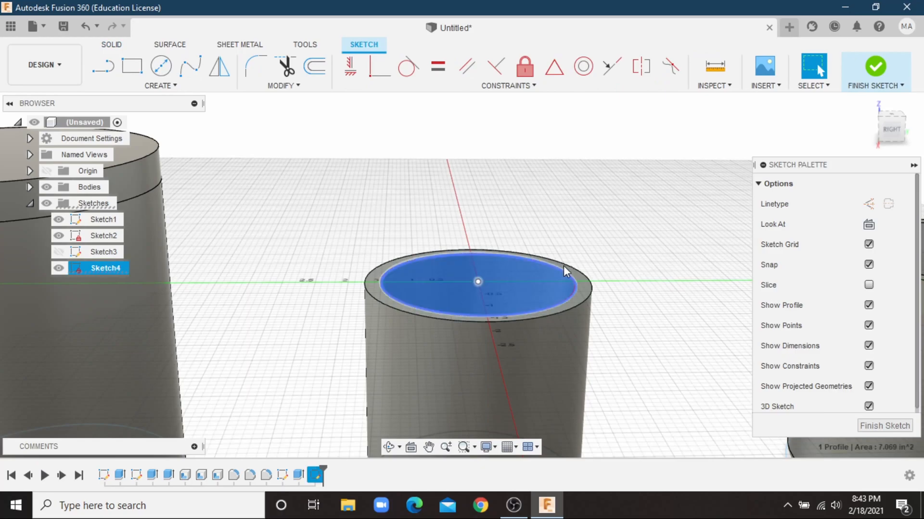
left_click(111, 44)
left_click(132, 66)
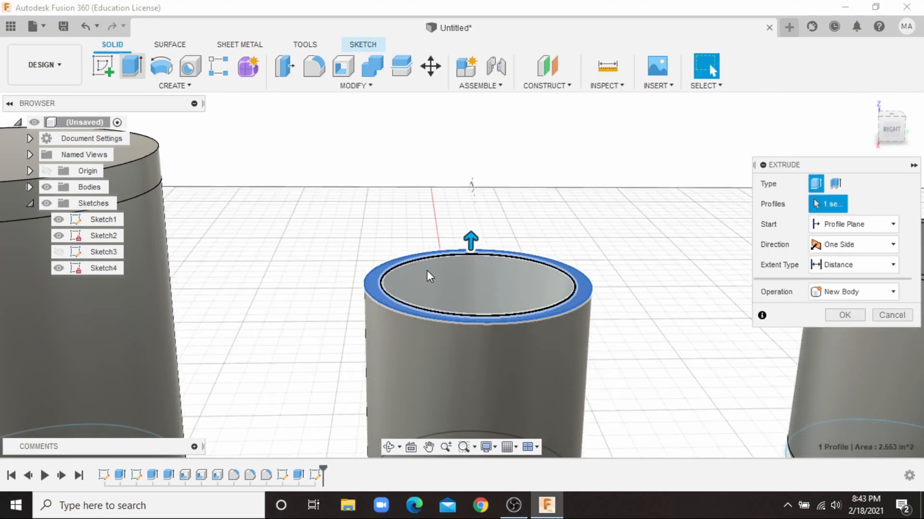
left_click(428, 276)
left_click(865, 333)
left_click(842, 376)
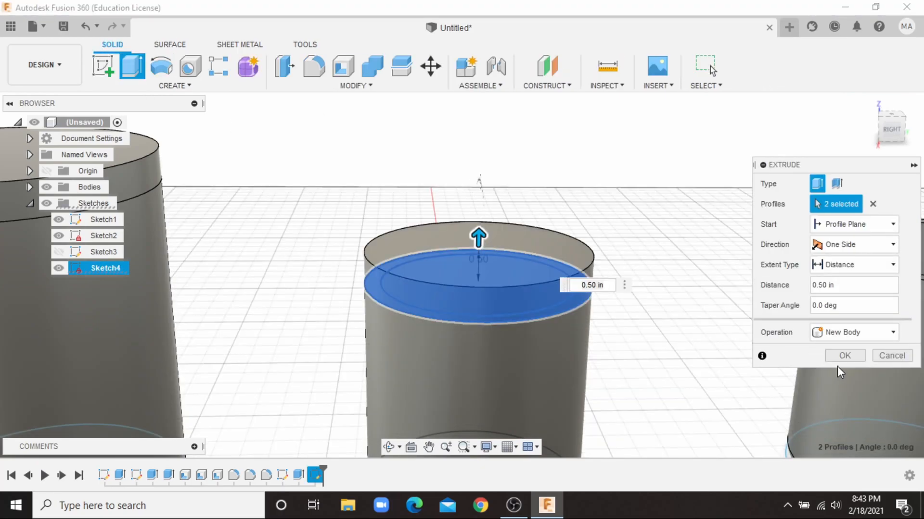
scroll(645, 210, "up", 2)
scroll(645, 211, "down", 5)
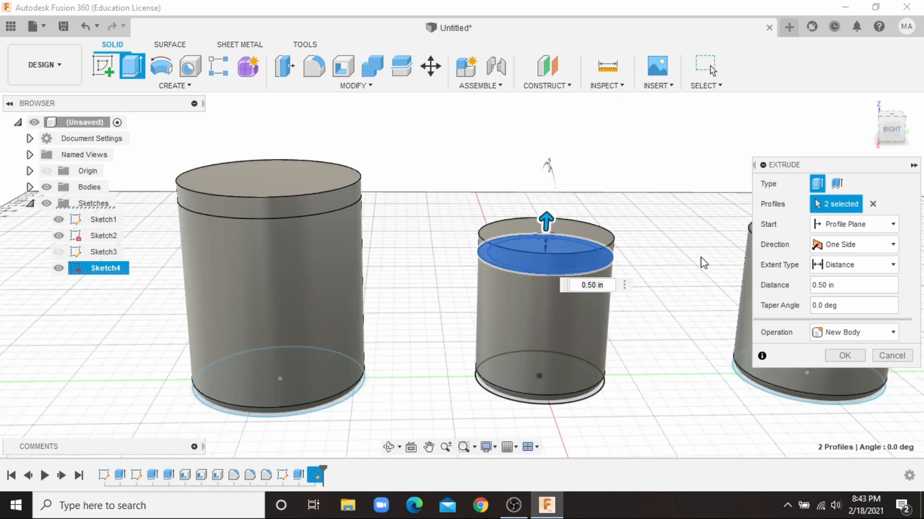
left_click(844, 356)
Start a sketch on the top rim of the 4 in container.
scroll(343, 249, "up", 3)
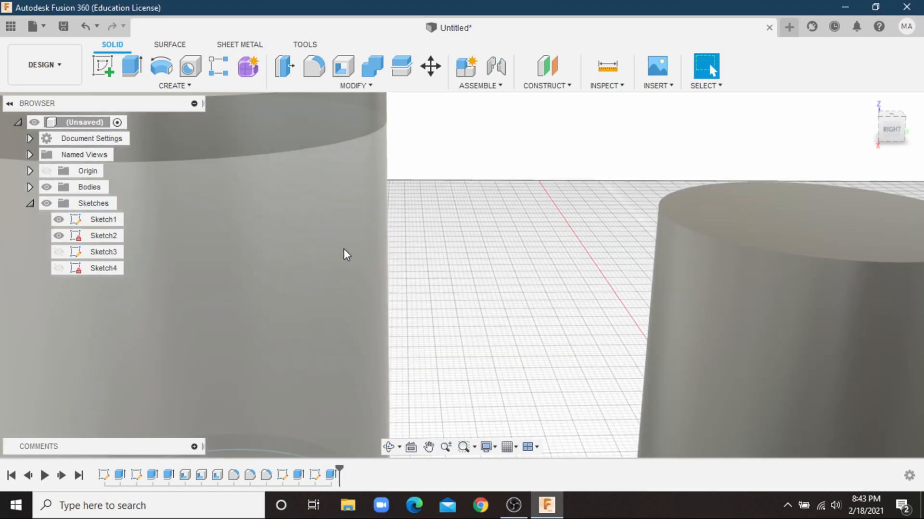
scroll(311, 209, "down", 5)
scroll(678, 281, "up", 3)
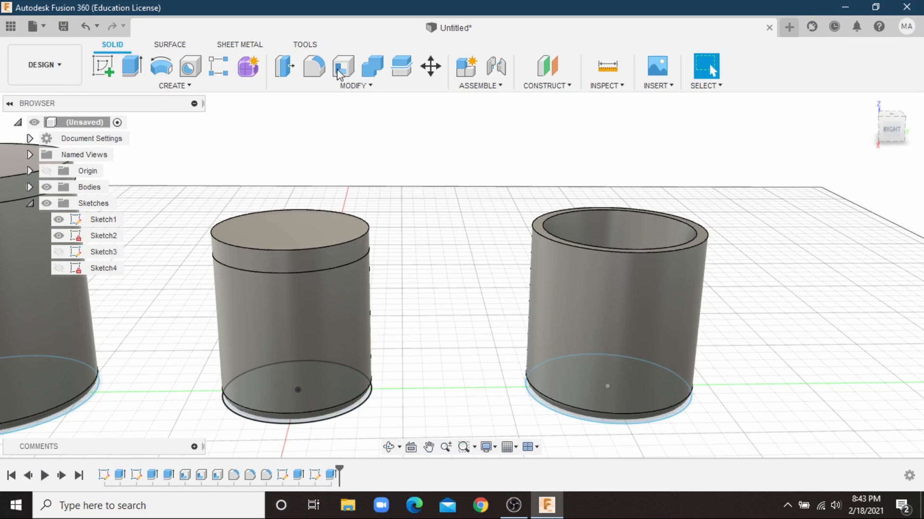
left_click(109, 72)
scroll(453, 169, "up", 3)
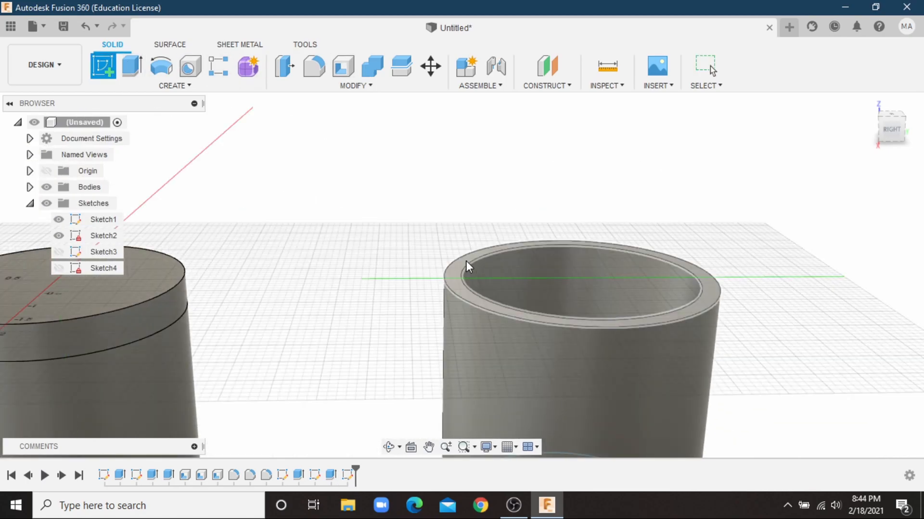
left_click(466, 261)
Extrude the inner disc and rim ring profiles of the 4 in container upward as a new lid body.
left_click(501, 273)
key("e")
left_click(460, 262)
left_click_drag(560, 232, 566, 209)
left_click(854, 333)
left_click(866, 394)
left_click(845, 355)
scroll(610, 316, "down", 3)
scroll(610, 317, "down", 2)
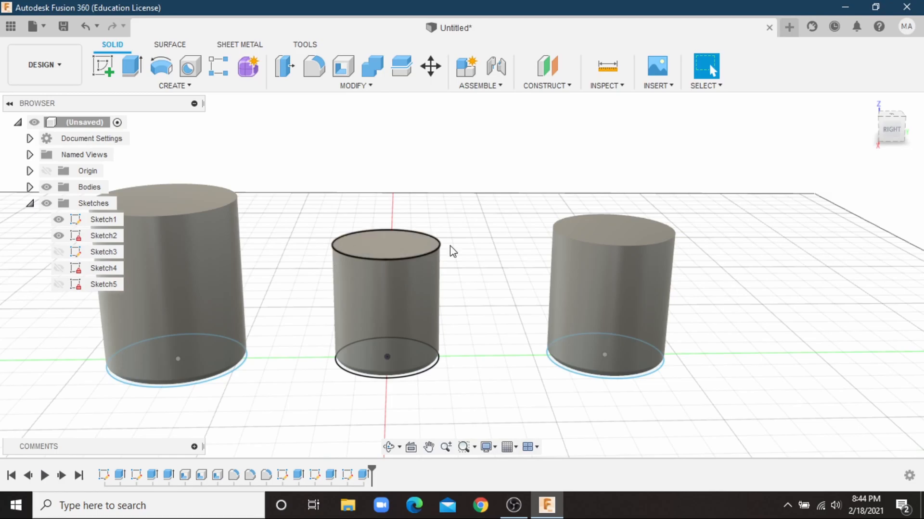
Apply the Marble physical material to the bodies of all three containers, leaving out the lids.
scroll(606, 262, "down", 3)
scroll(378, 240, "up", 2)
left_click(205, 84)
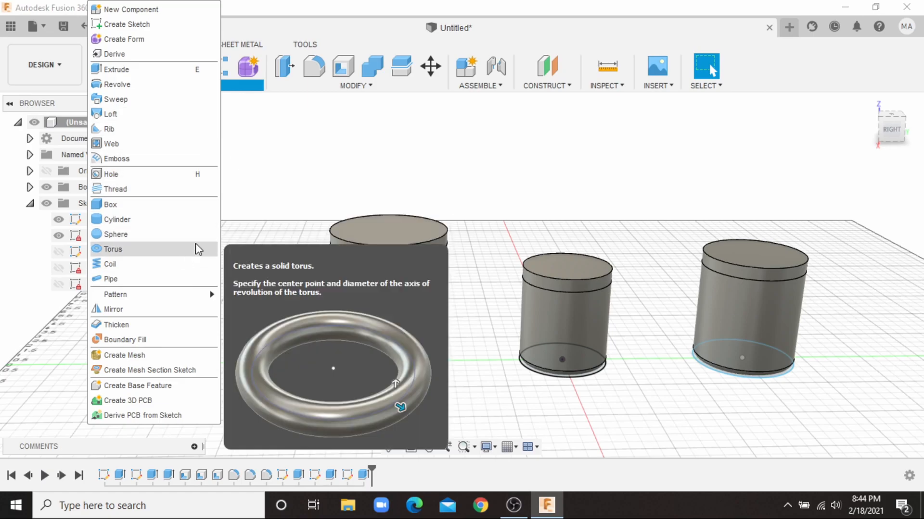
left_click(352, 86)
left_click(710, 185)
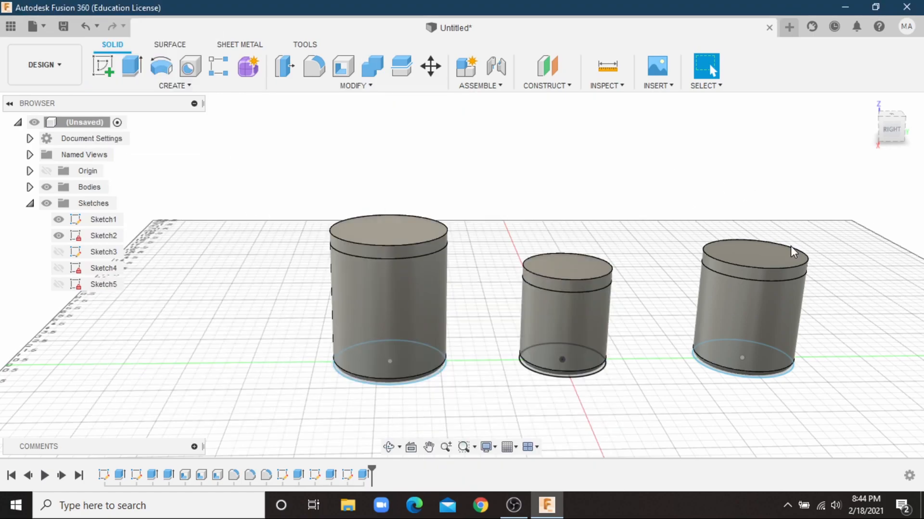
scroll(772, 348, "down", 8)
scroll(747, 365, "down", 3)
left_click_drag(746, 258, 391, 300)
left_click_drag(736, 264, 556, 328)
scroll(425, 316, "up", 4)
scroll(425, 315, "down", 6)
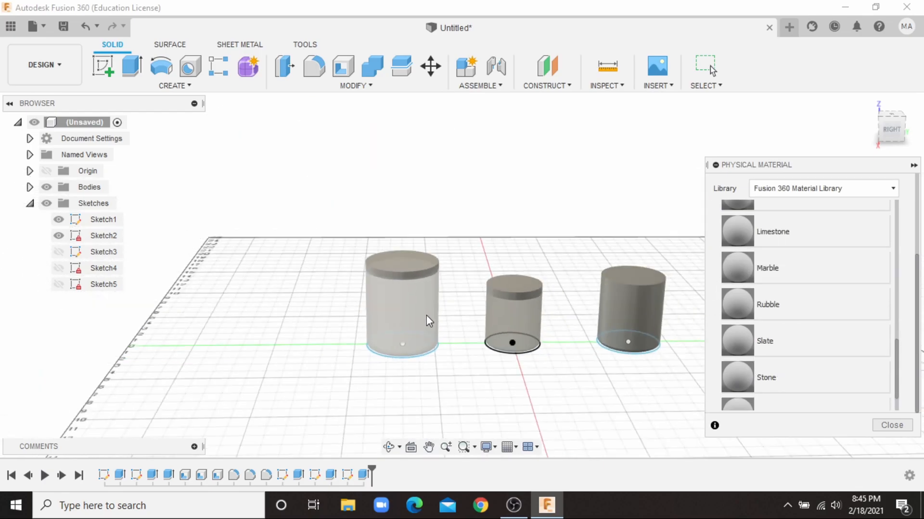
scroll(688, 292, "up", 2)
left_click_drag(740, 268, 607, 311)
scroll(406, 239, "up", 4)
Apply the Mahogany physical material to the lids of all three containers.
scroll(610, 270, "down", 3)
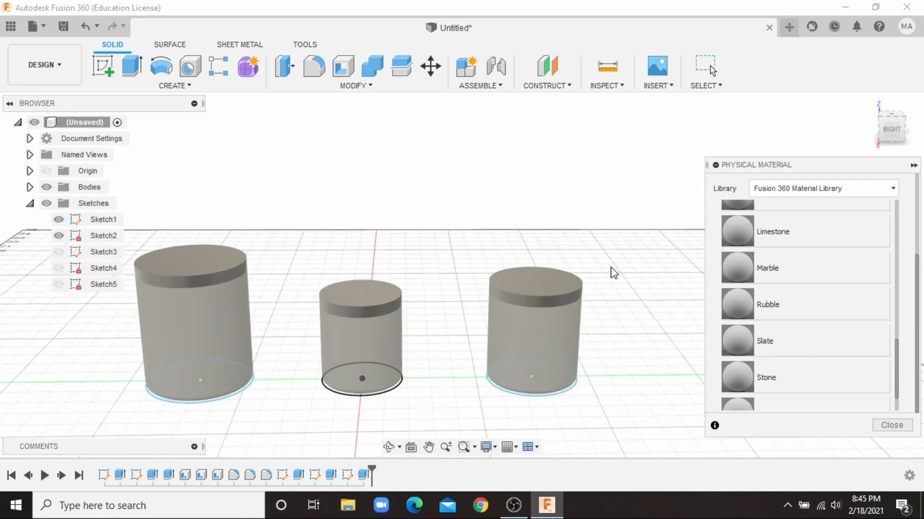
scroll(620, 290, "up", 1)
scroll(775, 270, "up", 6)
scroll(762, 270, "up", 5)
scroll(746, 387, "down", 10)
scroll(764, 303, "down", 10)
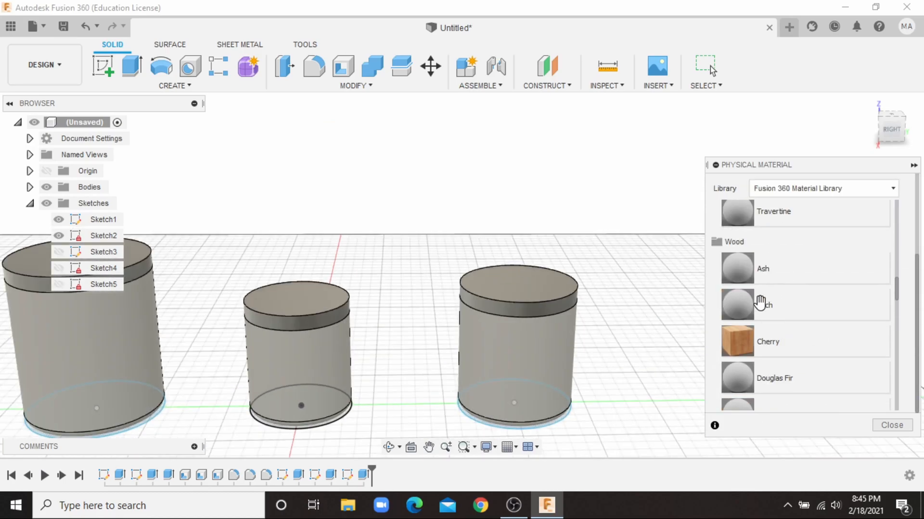
left_click_drag(748, 315, 553, 299)
scroll(683, 267, "down", 3)
left_click_drag(738, 316, 452, 270)
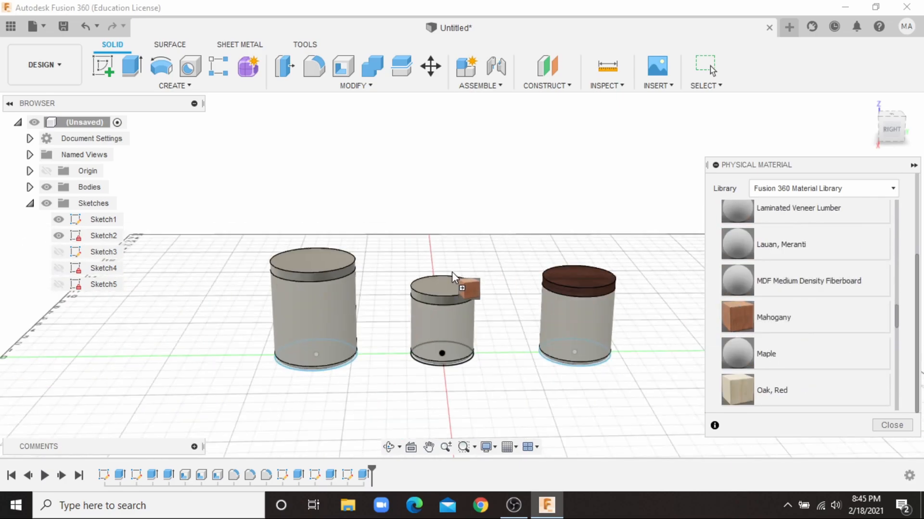
left_click_drag(738, 316, 339, 263)
scroll(596, 262, "down", 1)
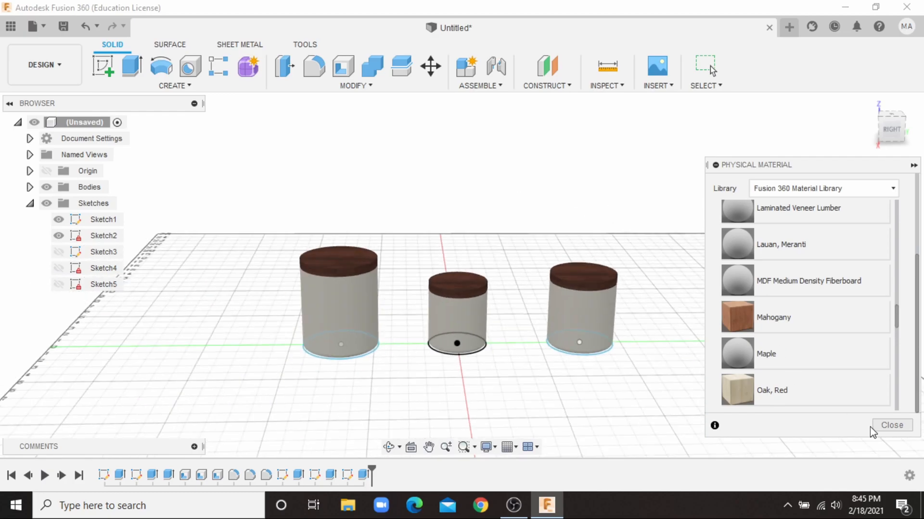
left_click(891, 426)
Find the marble appearances in the appearance library and apply Marble (White) to the three container bodies.
left_click(362, 87)
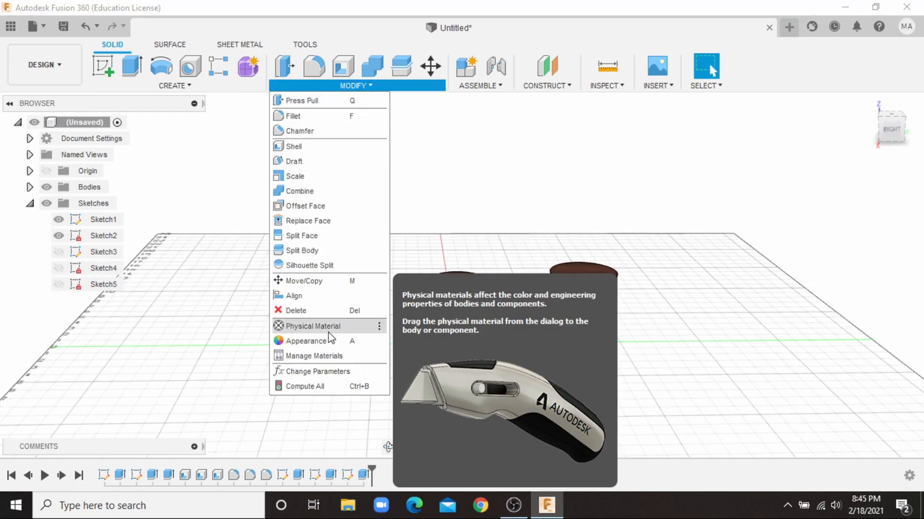
left_click(325, 342)
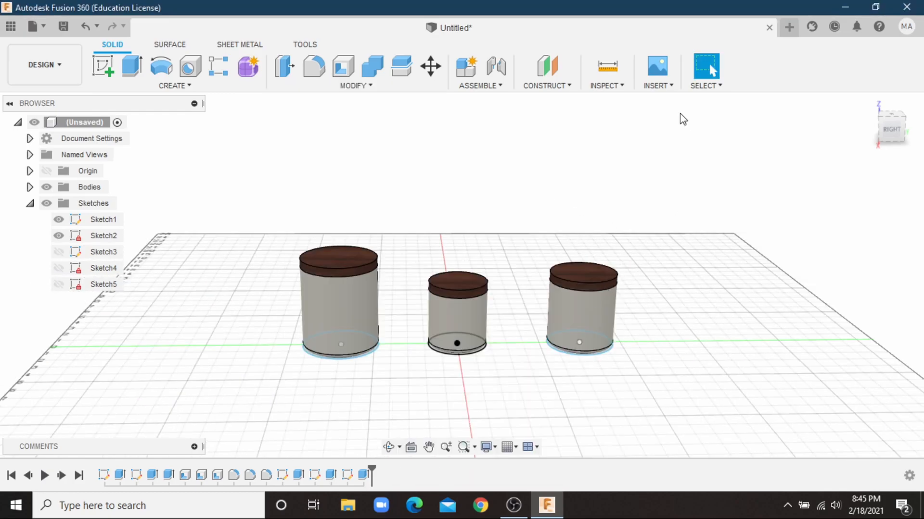
left_click(713, 375)
type("marble")
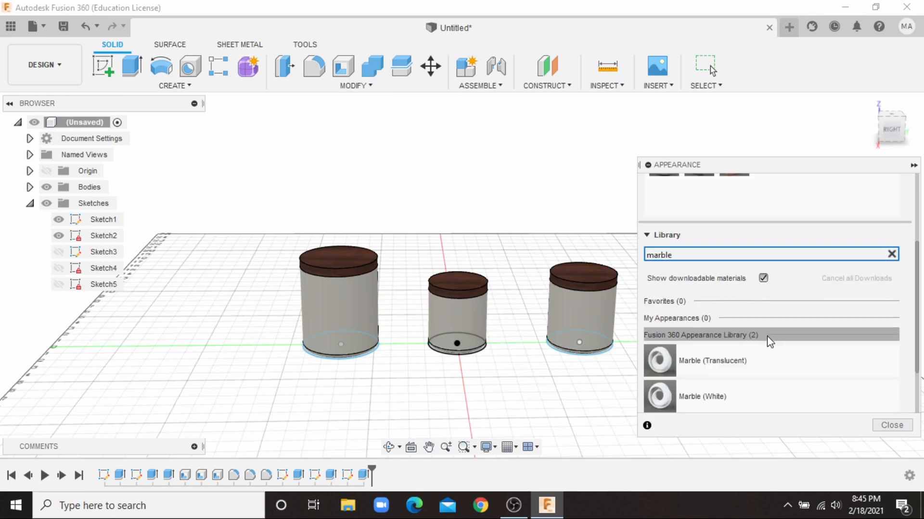
left_click_drag(708, 394, 332, 302)
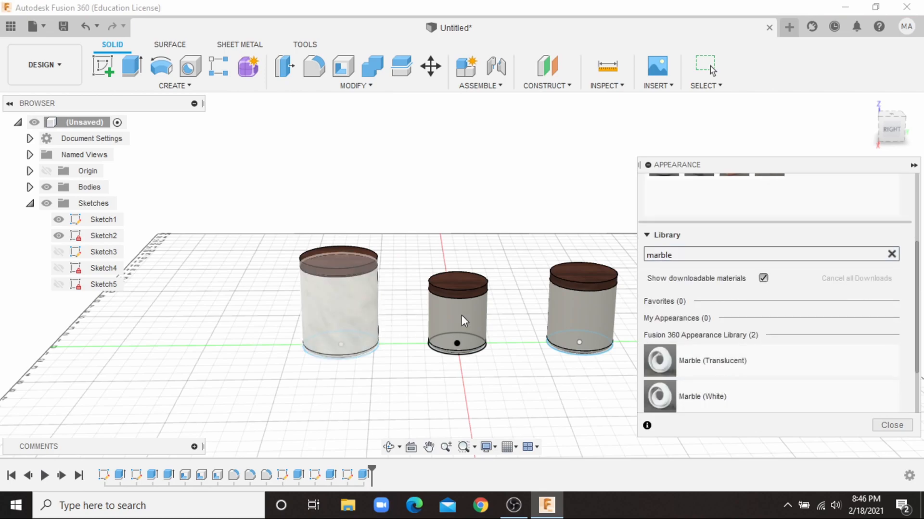
left_click_drag(671, 394, 577, 320)
scroll(529, 219, "up", 3)
scroll(532, 220, "down", 5)
scroll(744, 374, "up", 1)
scroll(743, 373, "up", 2)
scroll(794, 346, "down", 3)
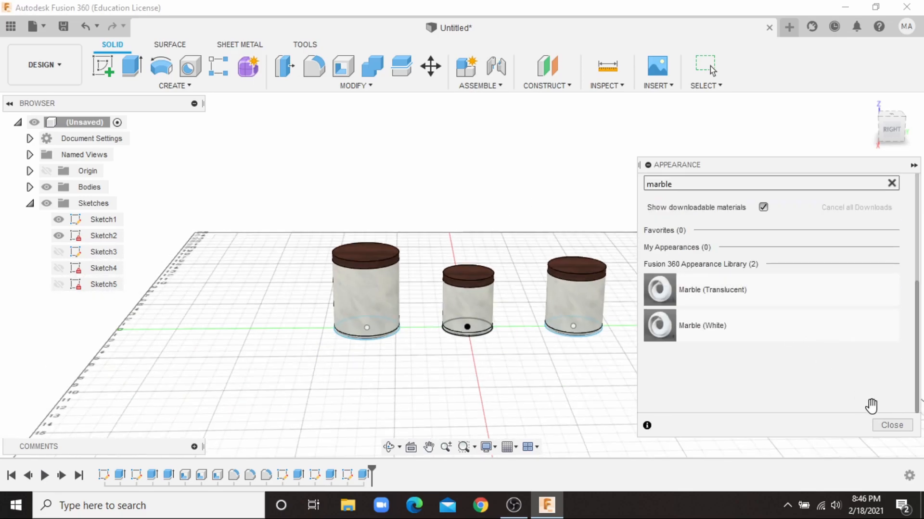
left_click(891, 425)
Search the appearance library for "maho" and look through the mahogany appearances.
scroll(554, 238, "up", 2)
left_click(356, 87)
left_click(316, 342)
left_click(673, 371)
type("mm")
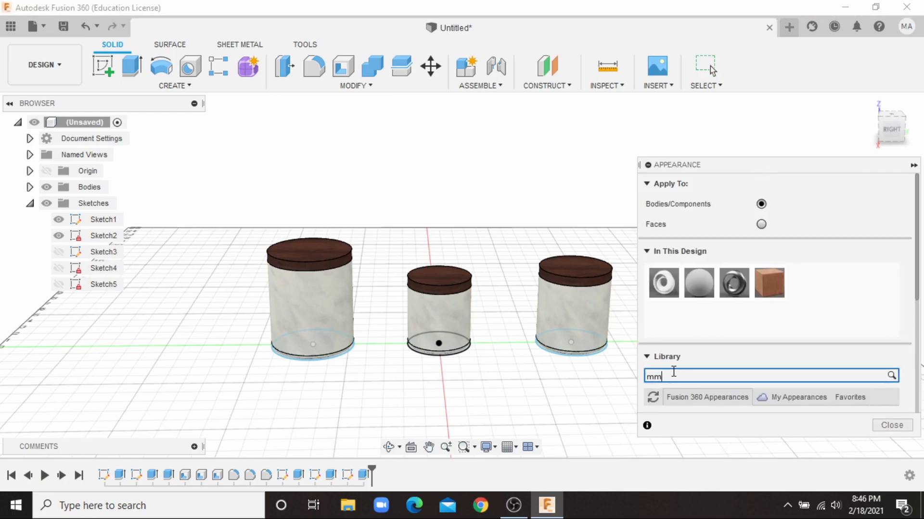
type("aho")
scroll(750, 377, "down", 6)
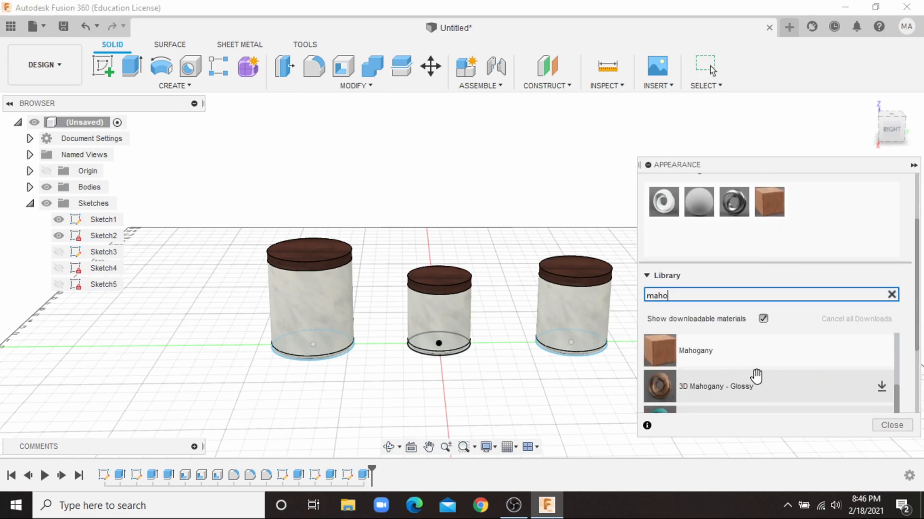
scroll(767, 363, "up", 3)
scroll(756, 342, "up", 2)
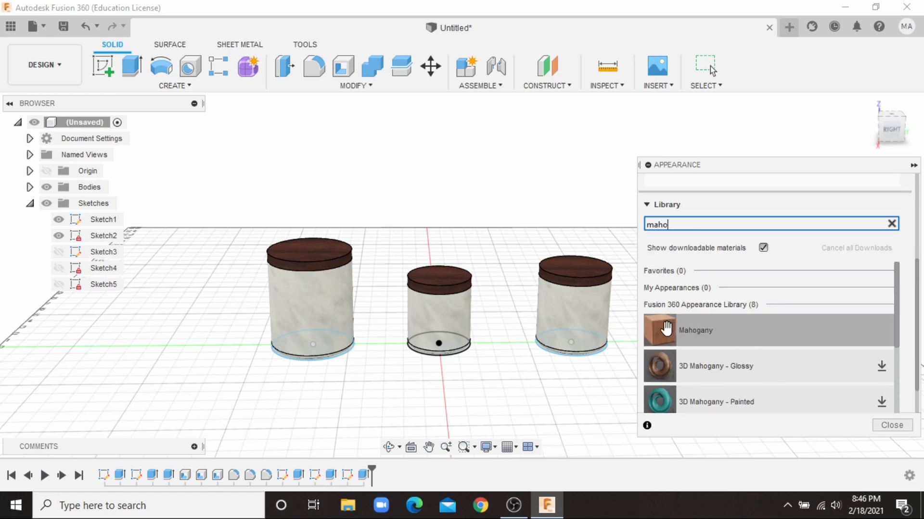
scroll(687, 363, "down", 3)
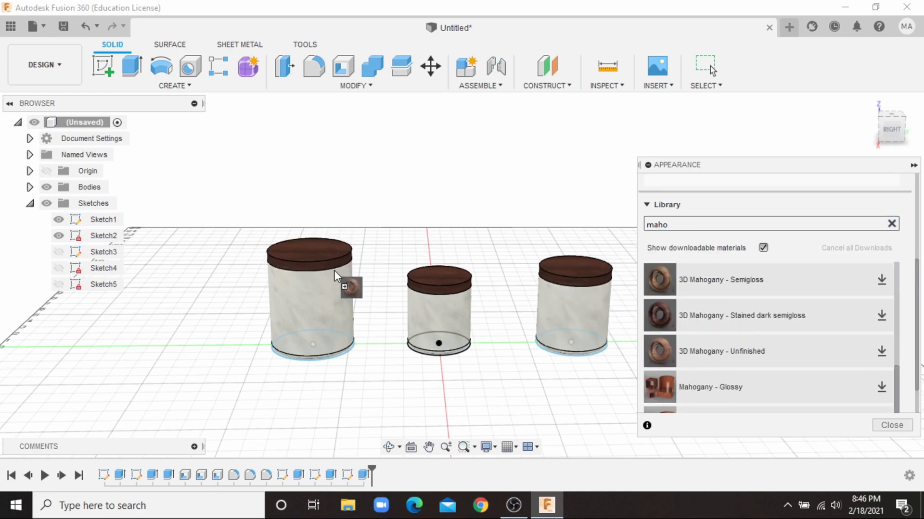
Try to apply other mahogany appearances, including 3D Mahogany - Stained dark semigloss, to the lids of the largest and smallest containers.
left_click_drag(677, 369, 682, 361)
scroll(697, 308, "up", 3)
scroll(380, 276, "up", 3)
scroll(682, 325, "down", 3)
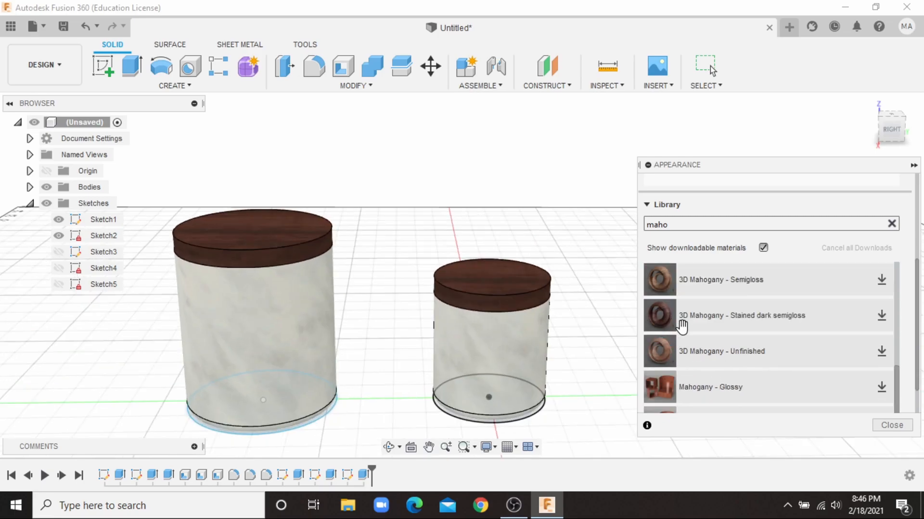
left_click_drag(678, 379, 491, 288)
scroll(683, 339, "up", 3)
left_click_drag(658, 324, 505, 293)
scroll(380, 325, "up", 3)
scroll(379, 326, "down", 5)
Try to apply the 3D Mahogany - Unfinished appearance to the lid of the 4 in container, and undo it.
scroll(513, 308, "up", 3)
left_click_drag(661, 321, 536, 277)
scroll(675, 368, "down", 5)
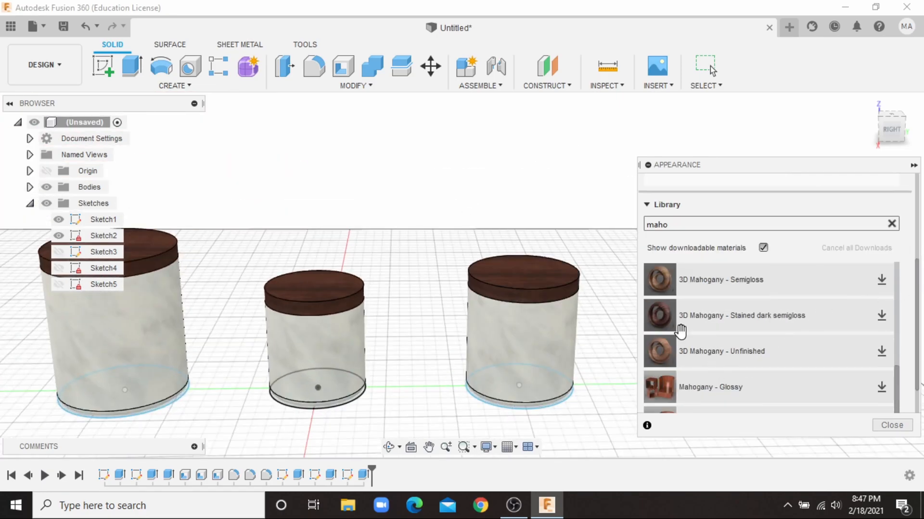
scroll(722, 362, "down", 2)
scroll(727, 344, "up", 4)
scroll(770, 356, "down", 4)
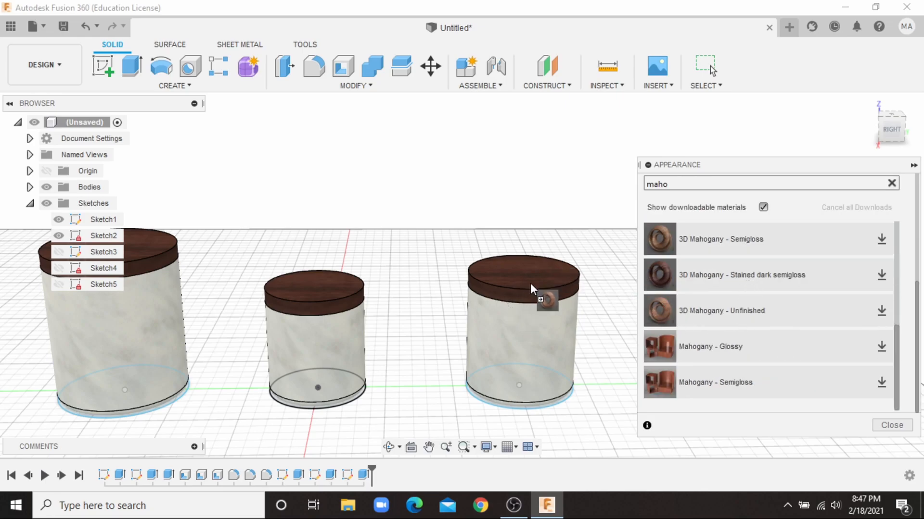
scroll(546, 301, "up", 5)
left_click_drag(668, 312, 520, 290)
left_click_drag(662, 313, 567, 278)
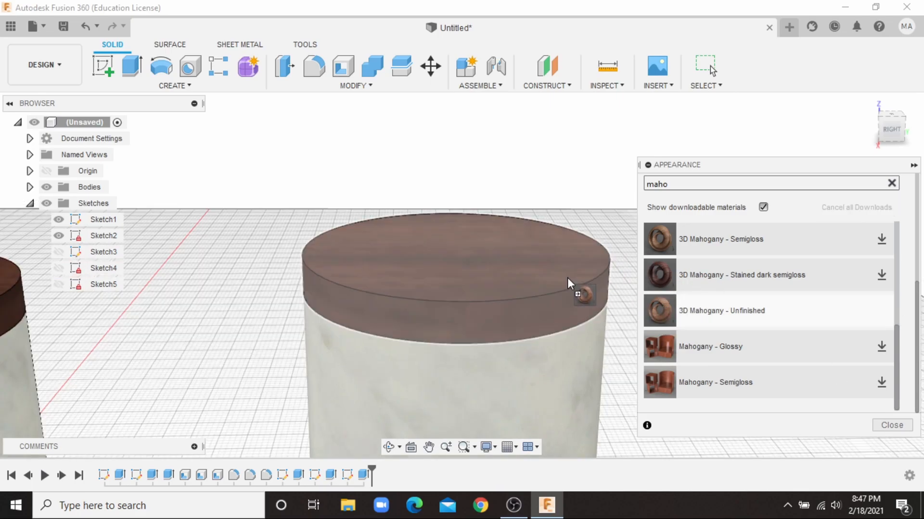
left_click_drag(564, 206, 581, 245)
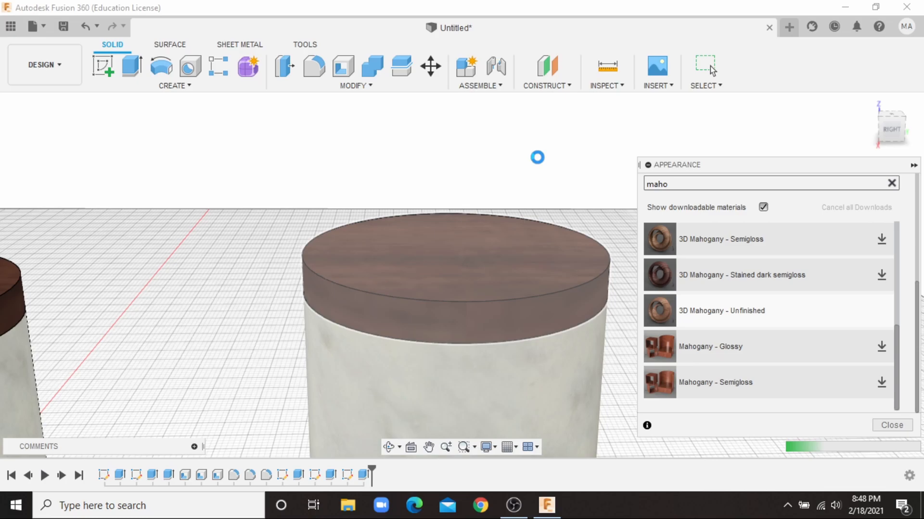
scroll(514, 195, "down", 6)
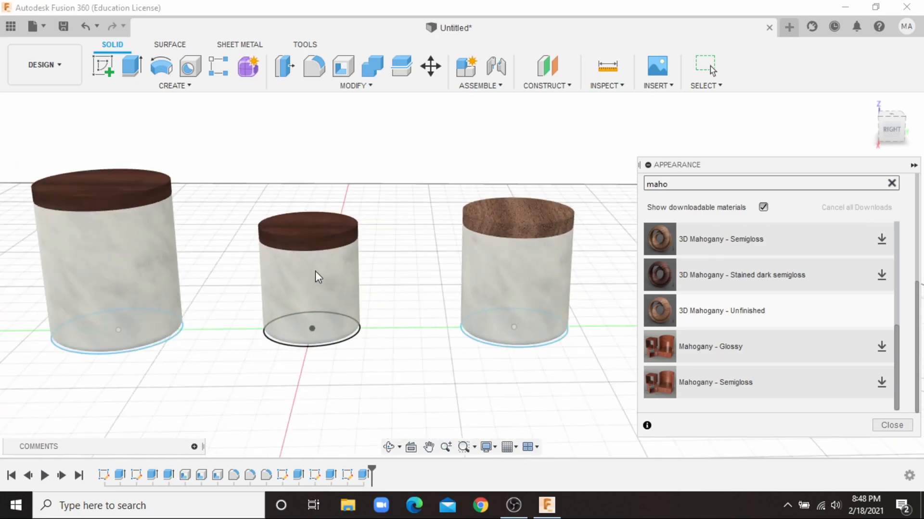
left_click(83, 26)
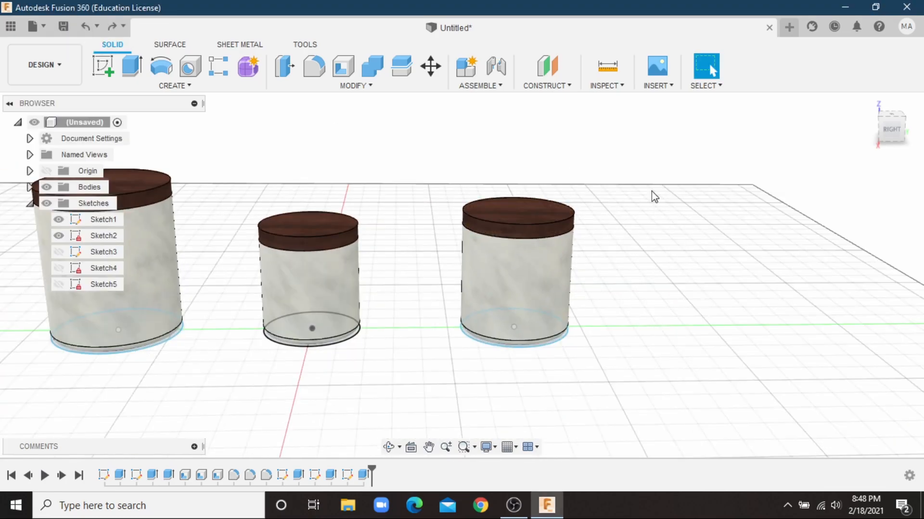
left_click(515, 506)
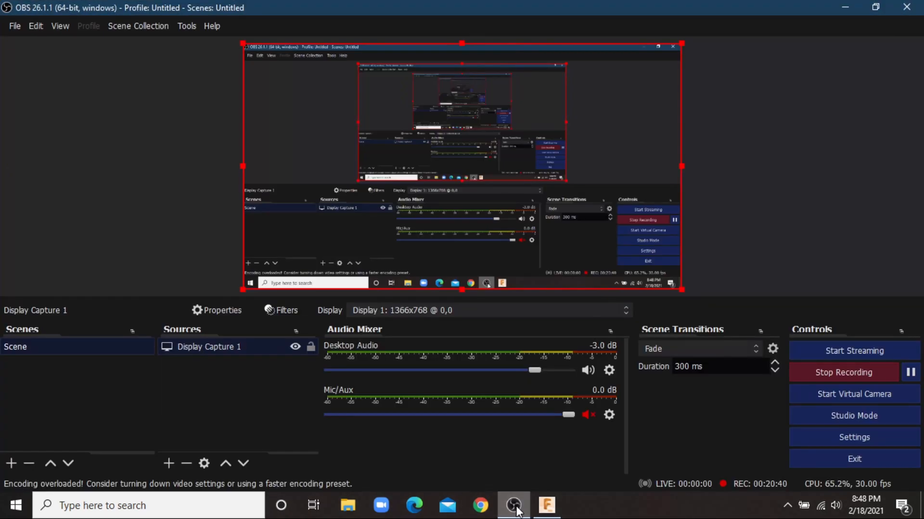
left_click(514, 506)
scroll(580, 314, "up", 2)
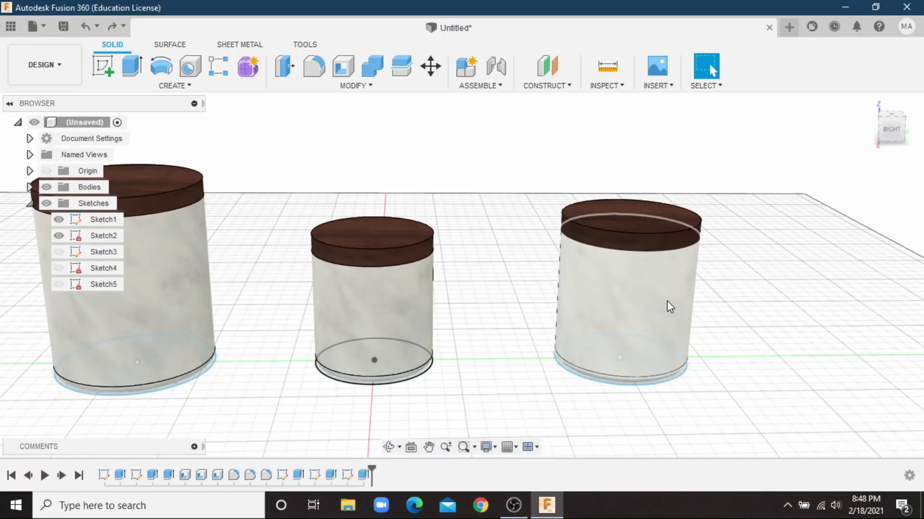
scroll(669, 306, "down", 3)
scroll(504, 274, "down", 2)
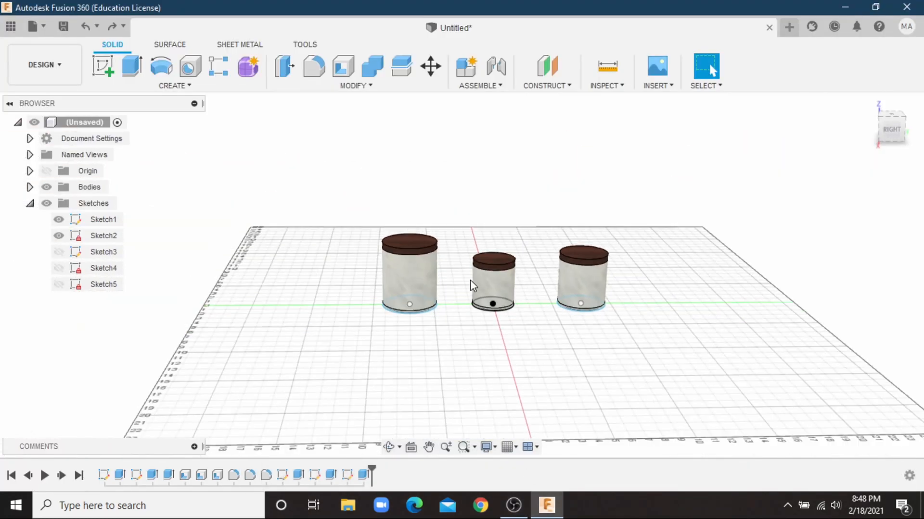
scroll(694, 201, "up", 2)
scroll(715, 171, "down", 2)
scroll(664, 250, "up", 2)
Sketch a 6 by 6 in center rectangle on the ground plane, centred on the red axis in front of the containers.
left_click(193, 86)
left_click(103, 66)
left_click(539, 314)
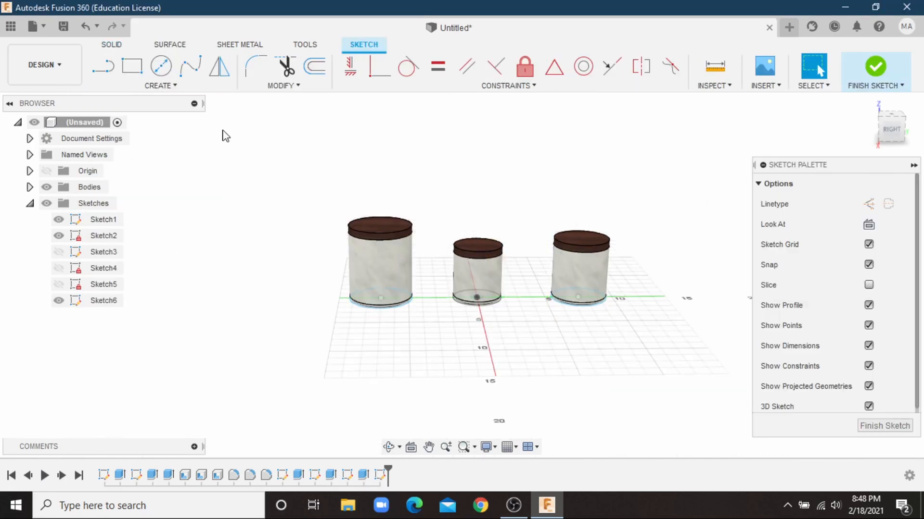
left_click(160, 85)
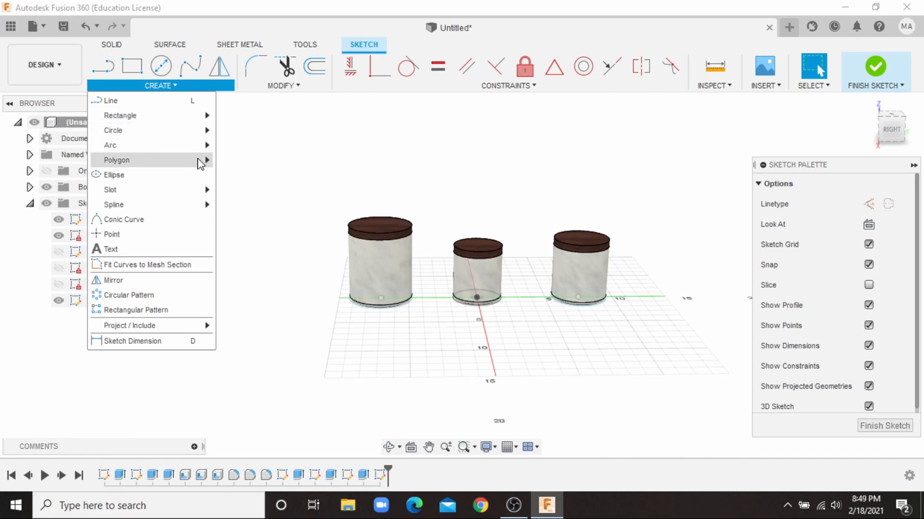
left_click(255, 145)
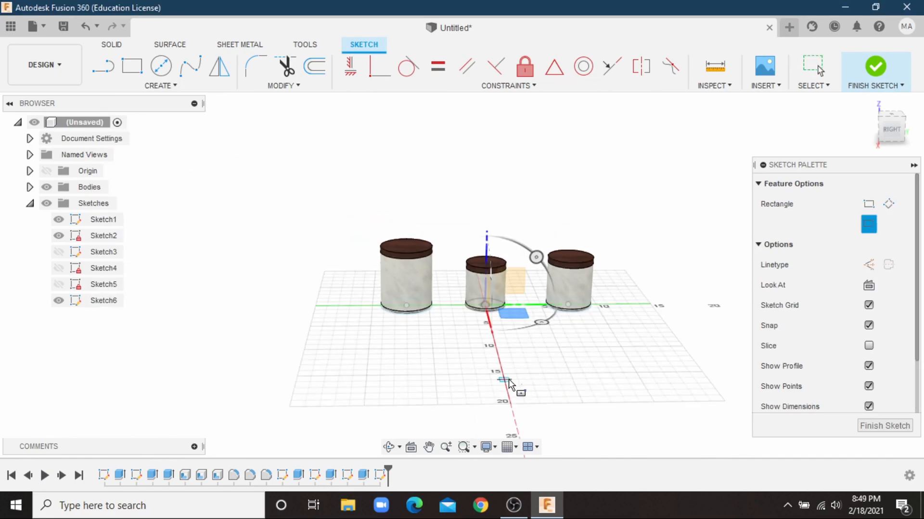
left_click(507, 407)
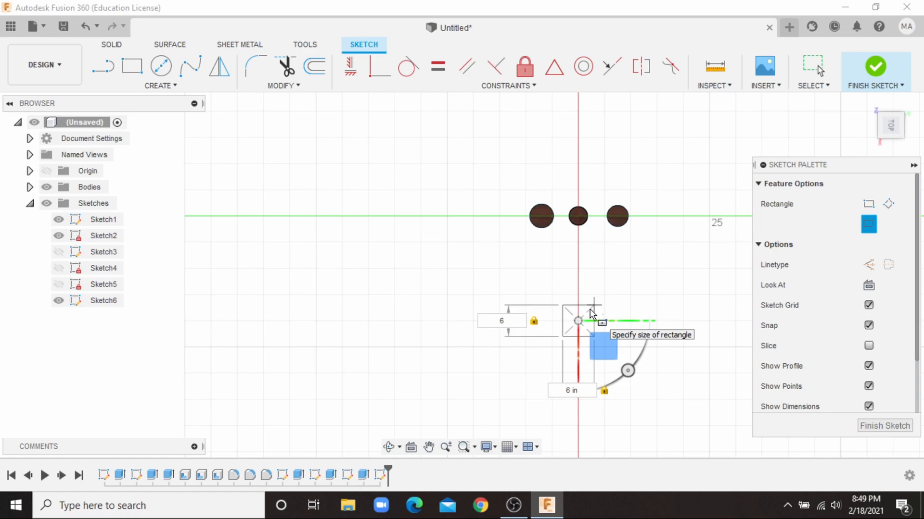
key("Return")
mouse_move(893, 130)
left_mouse_down()
mouse_move(897, 77)
mouse_move(897, 134)
left_mouse_up()
scroll(643, 381, "up", 5)
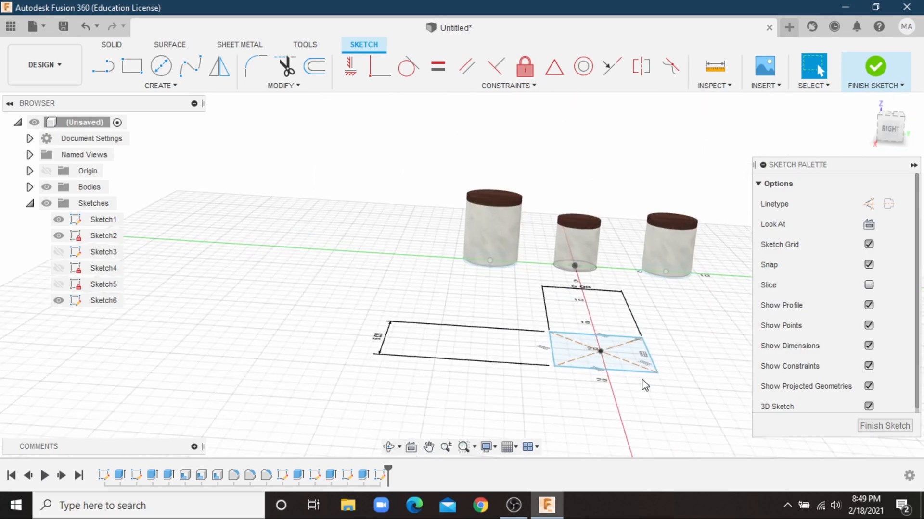
Set both side dimensions of the square sketch to 7 in.
key("Return")
double_click(566, 261)
type("7")
key("Return")
scroll(403, 310, "down", 4)
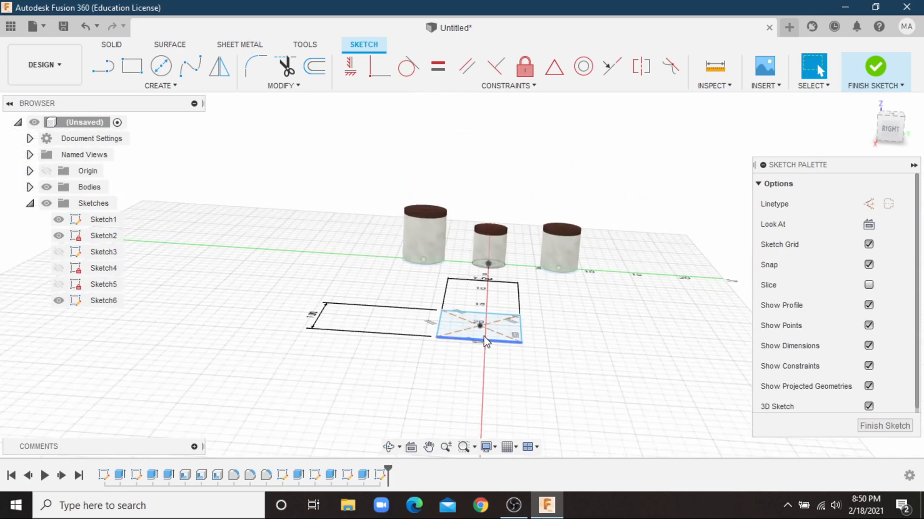
scroll(481, 334, "up", 5)
left_click(112, 45)
left_click(133, 66)
left_click(528, 350)
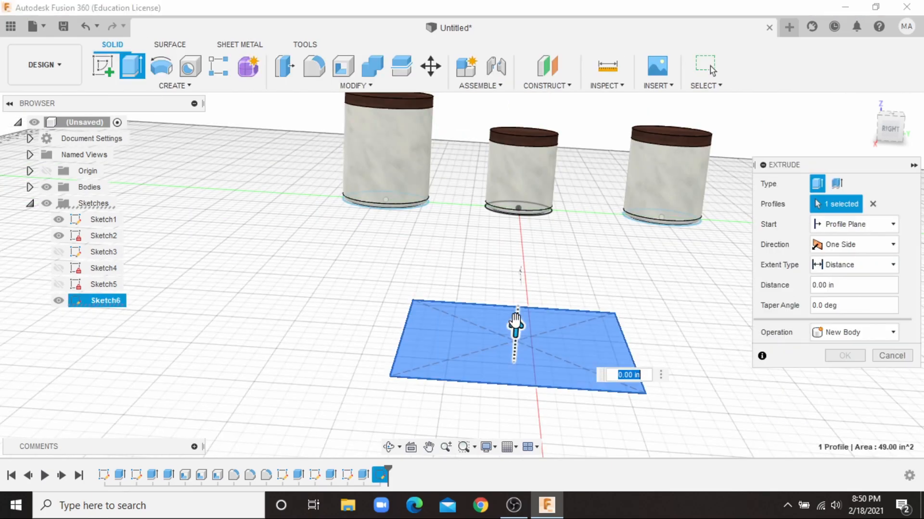
left_click_drag(516, 320, 529, 144)
left_click_drag(566, 170, 556, 65)
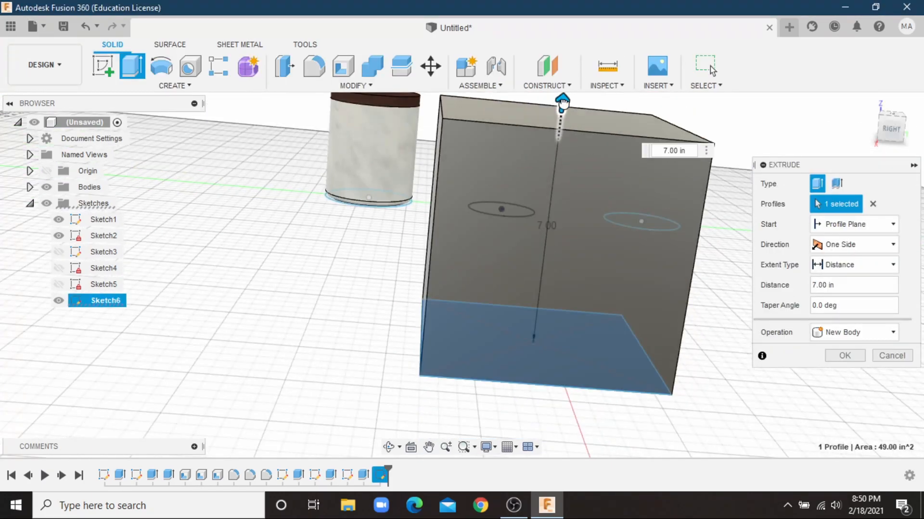
scroll(559, 243, "down", 3)
scroll(553, 230, "up", 2)
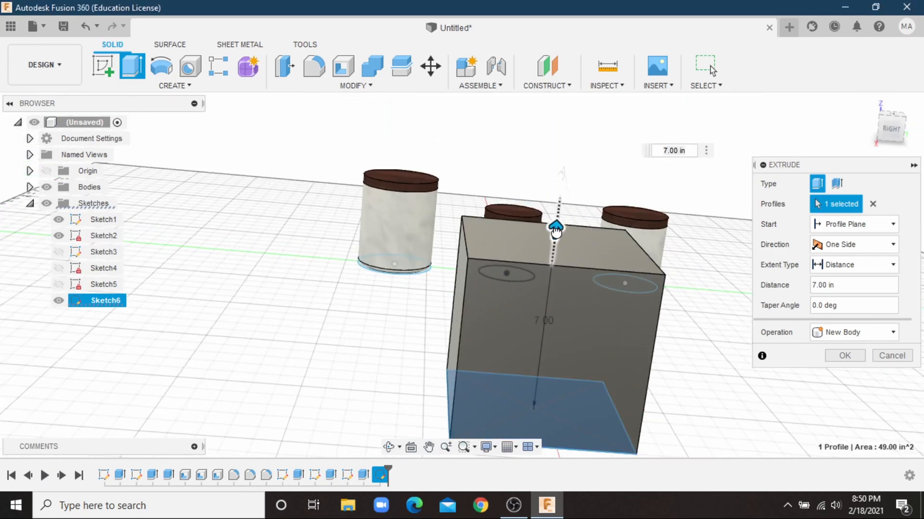
left_click_drag(555, 229, 554, 255)
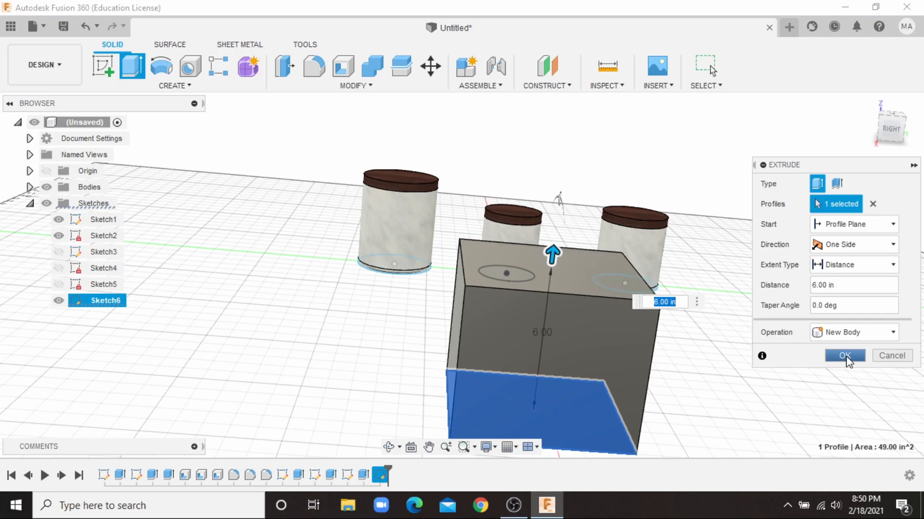
left_click(885, 356)
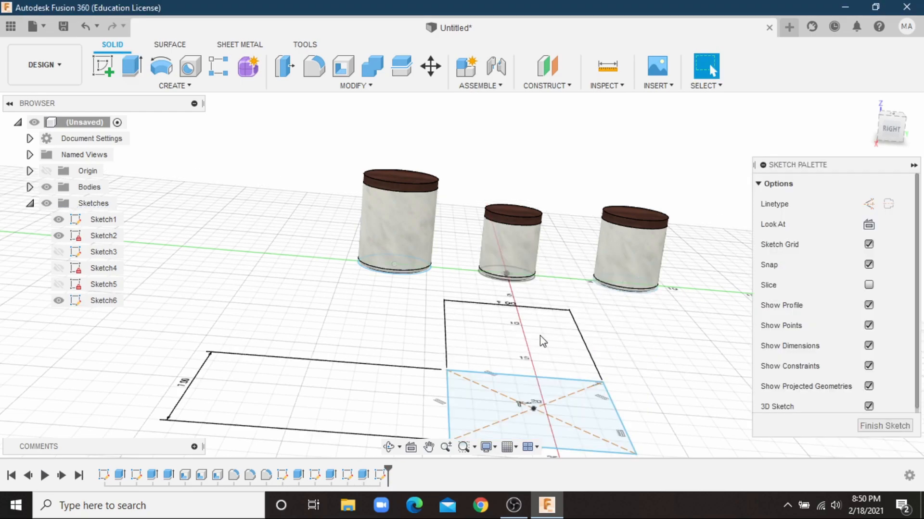
Set both side dimensions of the square sketch to 6 in.
left_click(297, 392)
left_click(480, 332)
type("5")
key("Return")
scroll(546, 320, "up", 3)
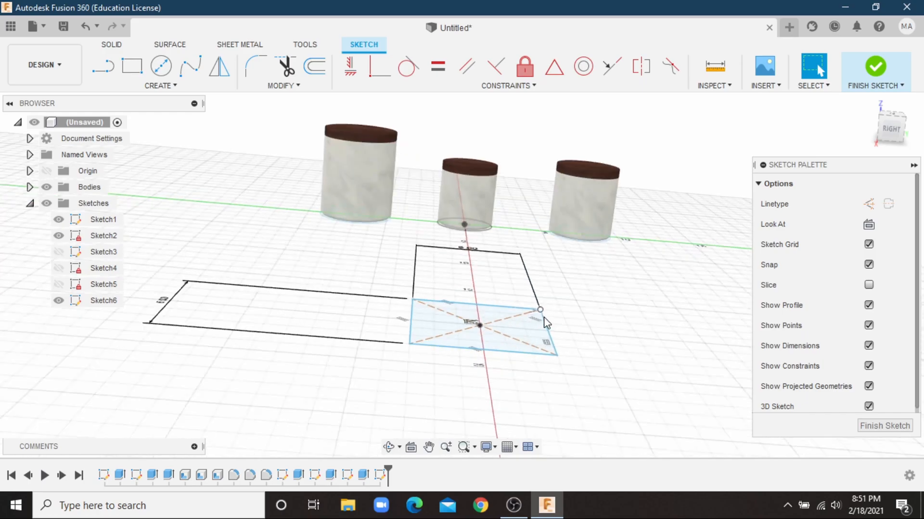
Extrude the square profile 5 in upward as a new body.
left_click(114, 45)
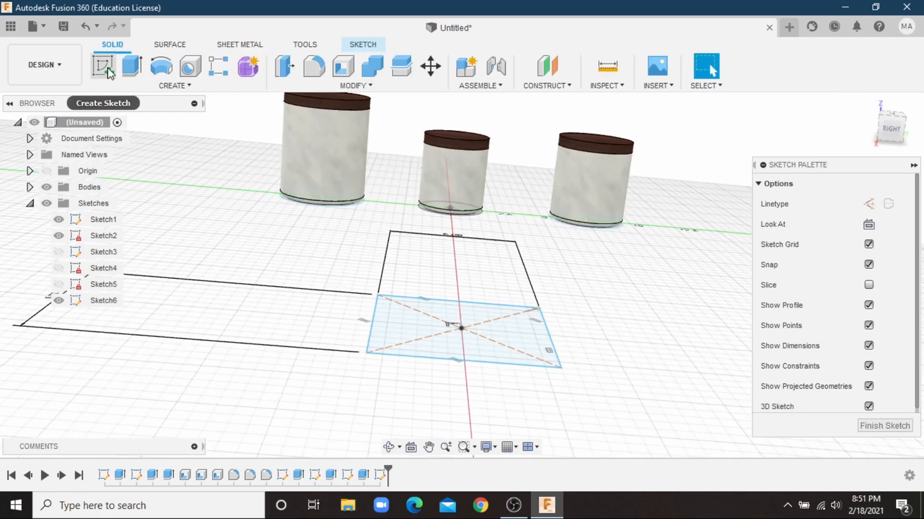
left_click(131, 66)
left_click_drag(467, 175, 482, 160)
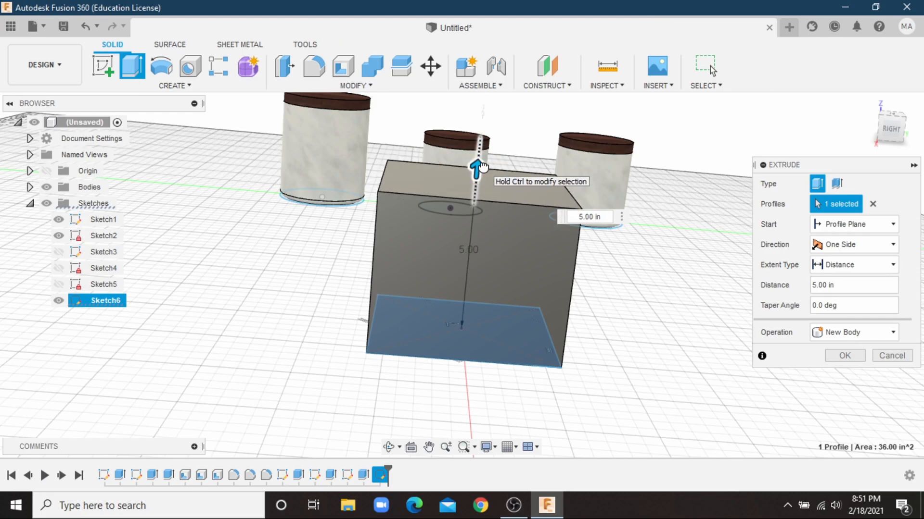
left_click(845, 356)
Start a sketch on the box's top face and draw a line across it between the midpoints of the back and front edges.
left_click_drag(890, 126, 886, 126)
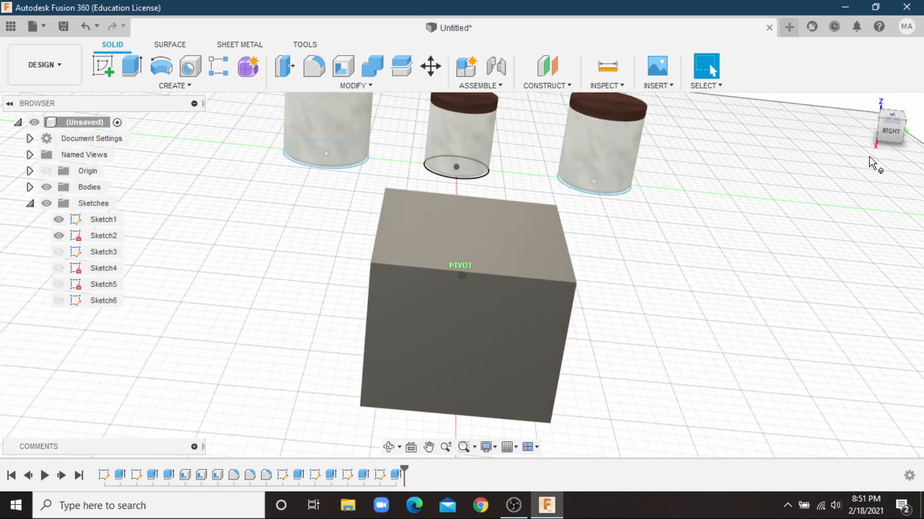
scroll(464, 218, "up", 3)
left_click(103, 66)
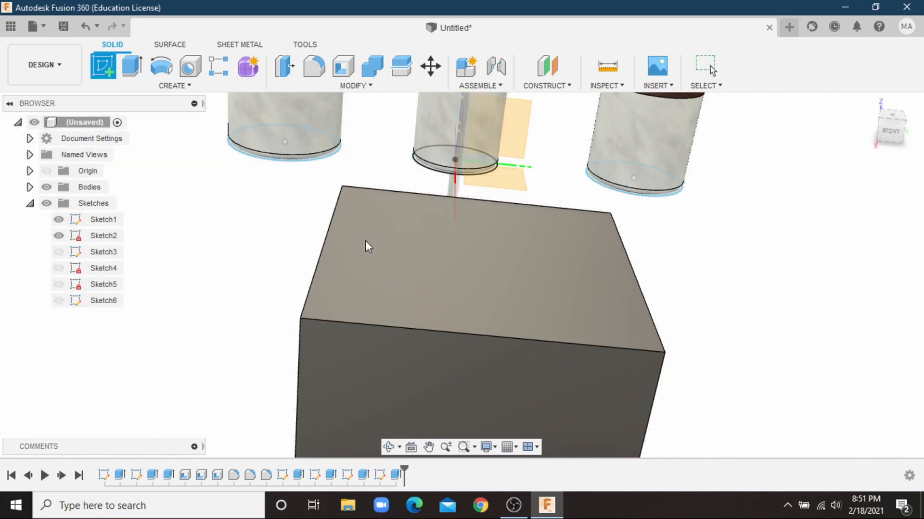
left_click(466, 263)
left_click(162, 66)
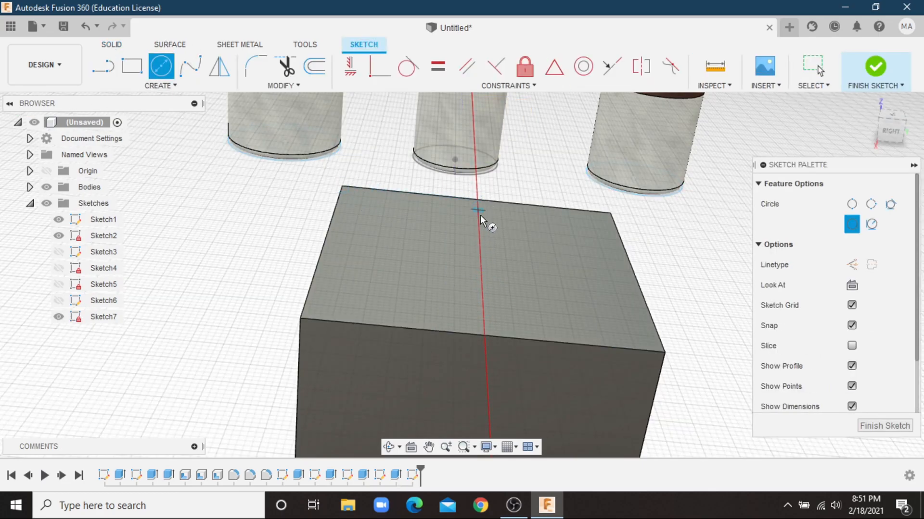
left_click(104, 68)
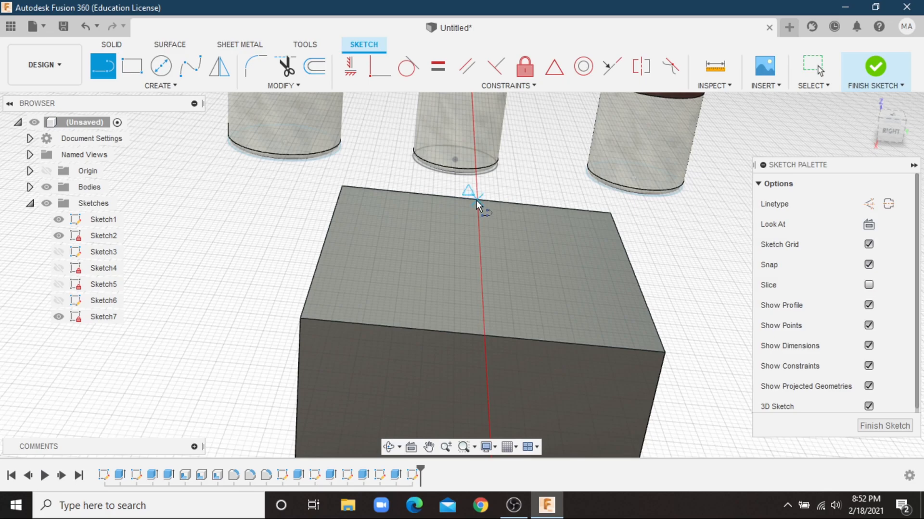
left_click(554, 62)
left_click(481, 205)
left_click(481, 336)
key("l")
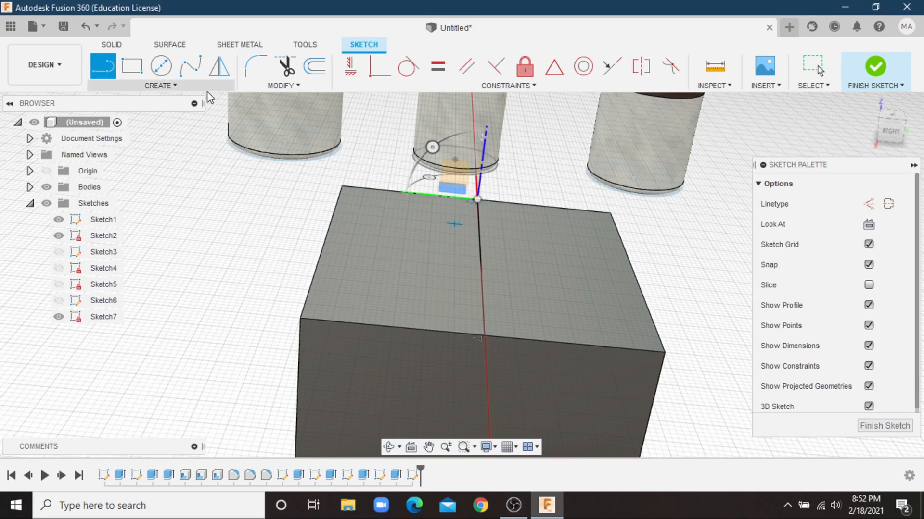
Draw a 4.5 in diameter circle centred on the midpoint of the line on the box's top face.
key("c")
left_click(481, 258)
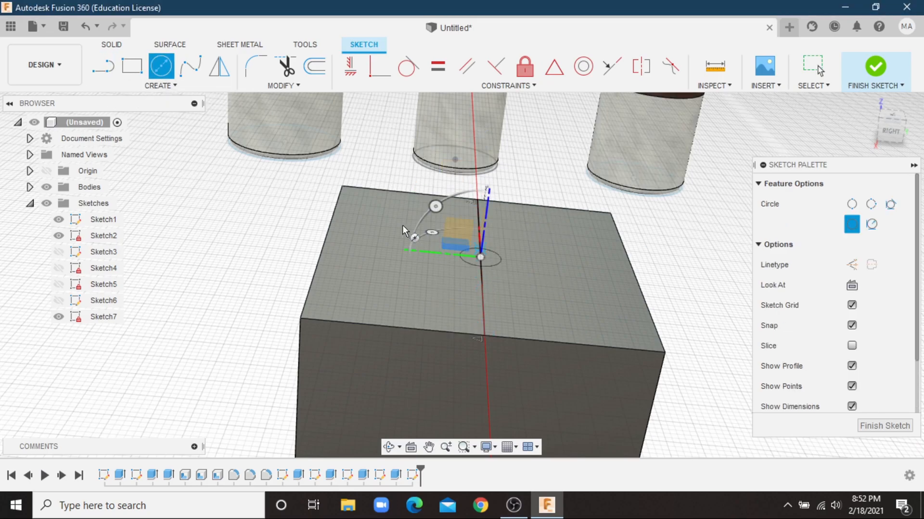
type("4.5")
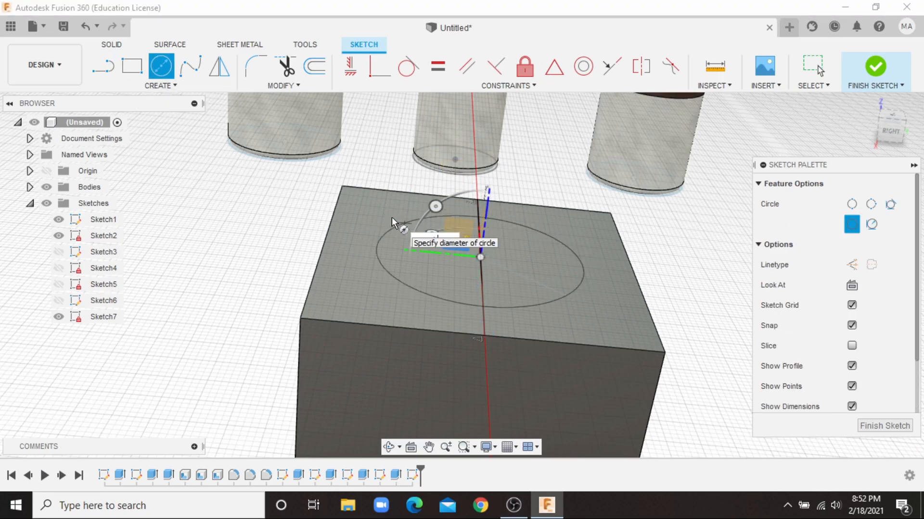
key("Return")
scroll(523, 247, "down", 2)
left_click(522, 247)
left_click(117, 44)
key("e")
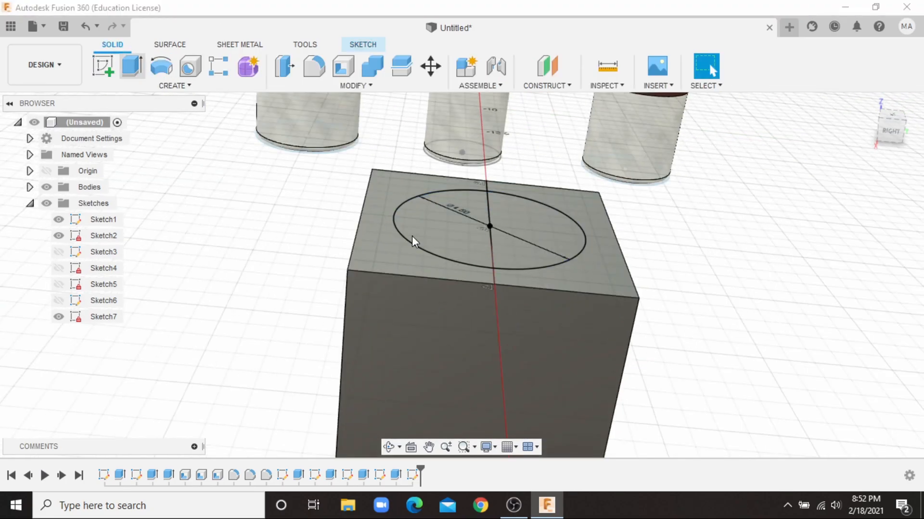
left_click(404, 233)
left_click(527, 222)
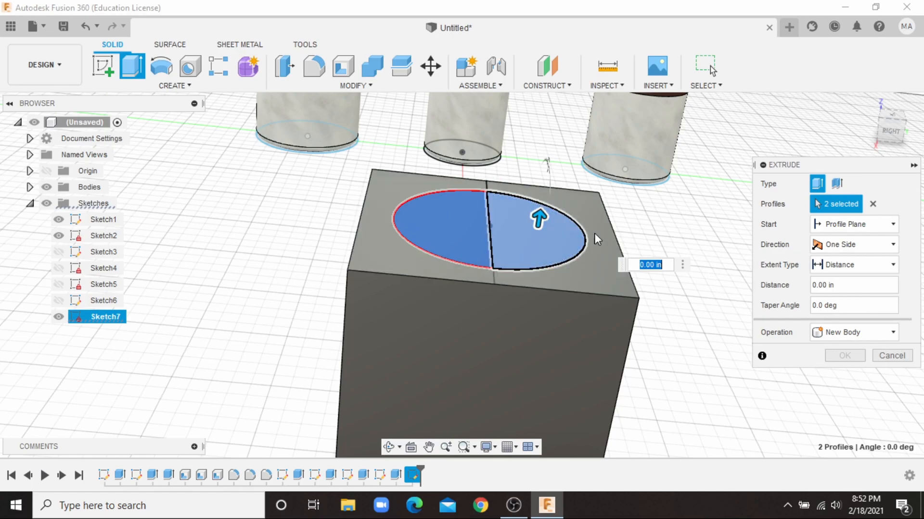
left_click(907, 357)
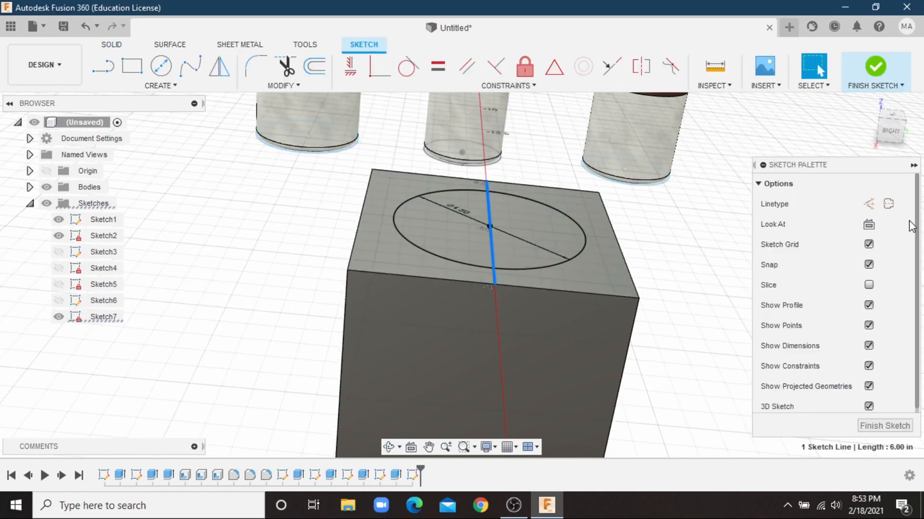
Make the line on the box's top face a construction line and extrude the circle 1 in upward, joined to the box.
left_click(869, 203)
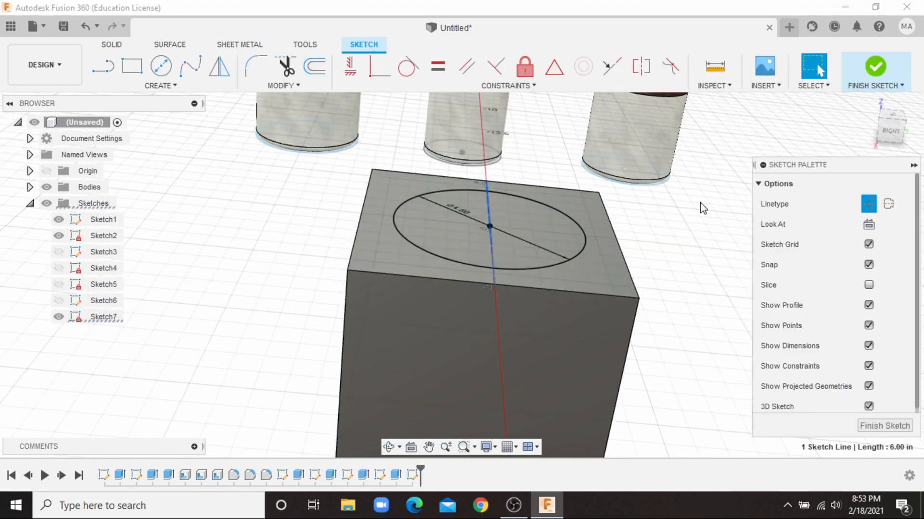
left_click(113, 44)
left_click_drag(491, 214, 497, 174)
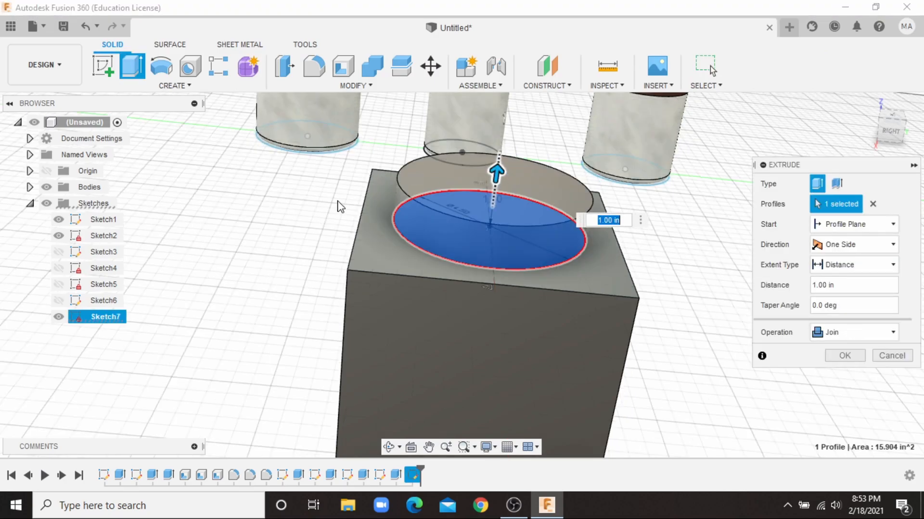
middle_click_drag(337, 194, 355, 182)
scroll(380, 205, "down", 3)
scroll(416, 215, "up", 2)
scroll(597, 266, "down", 3)
scroll(393, 158, "up", 3)
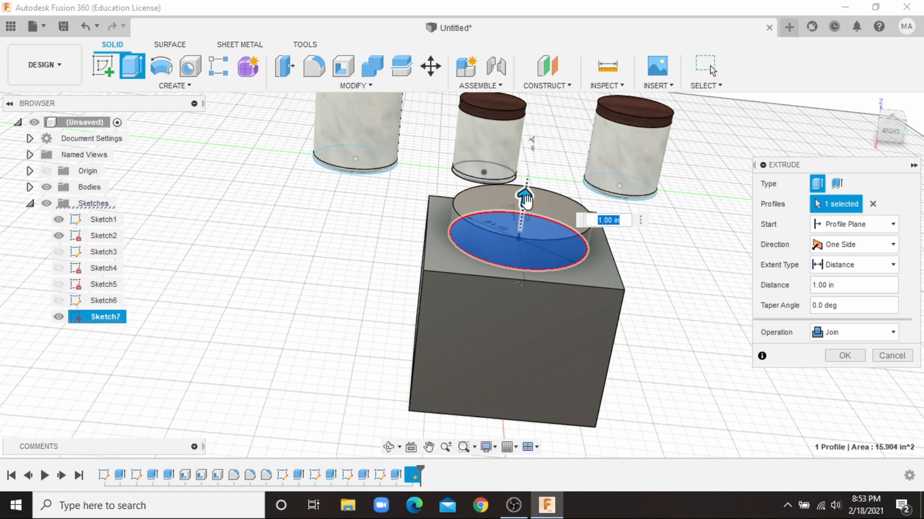
left_click(845, 356)
scroll(515, 216, "up", 1)
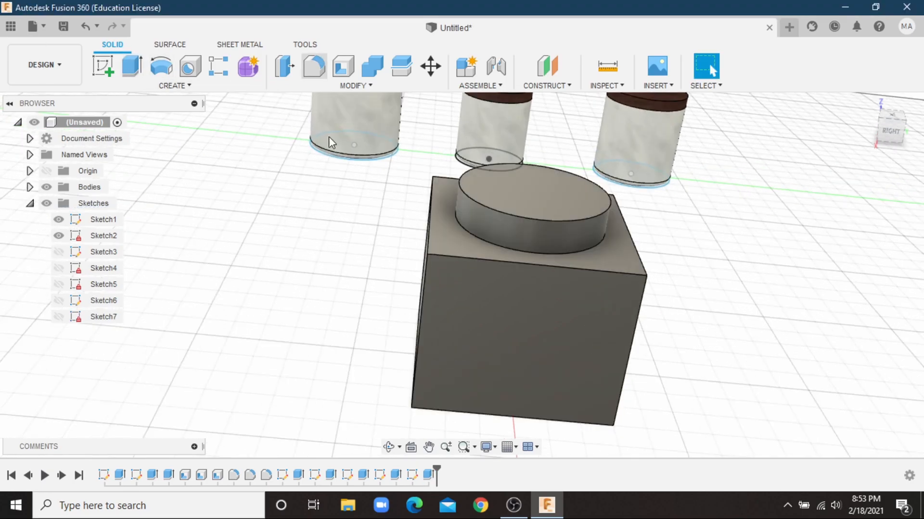
Fillet the box's four vertical corner edges with a 1.5 in radius.
left_click(314, 66)
left_click(424, 182)
mouse_move(890, 129)
left_mouse_down()
mouse_move(904, 136)
mouse_move(858, 128)
left_mouse_up()
left_click(455, 251)
left_click(521, 271)
scroll(544, 233, "up", 3)
scroll(544, 233, "down", 4)
mouse_move(528, 252)
left_mouse_down()
mouse_move(508, 271)
mouse_move(518, 262)
left_mouse_up()
left_click_drag(893, 137, 903, 124)
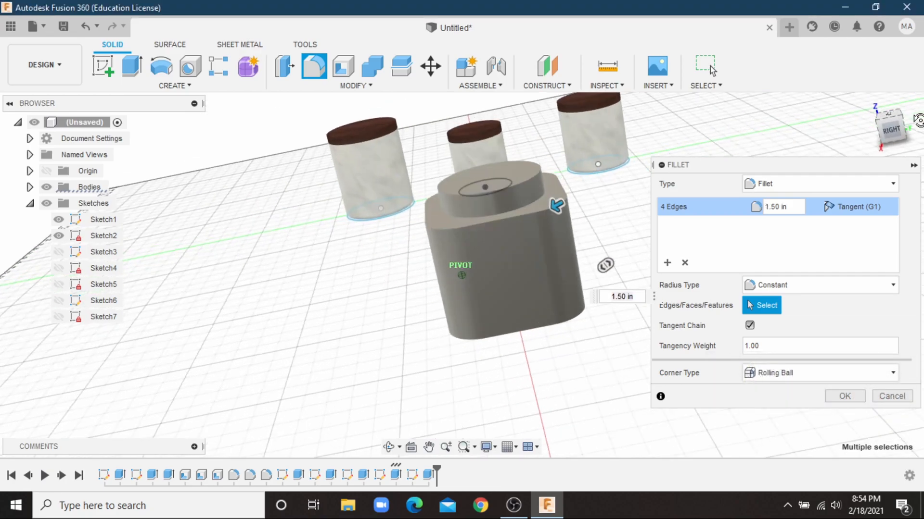
left_click(837, 400)
scroll(596, 284, "up", 4)
scroll(491, 245, "down", 4)
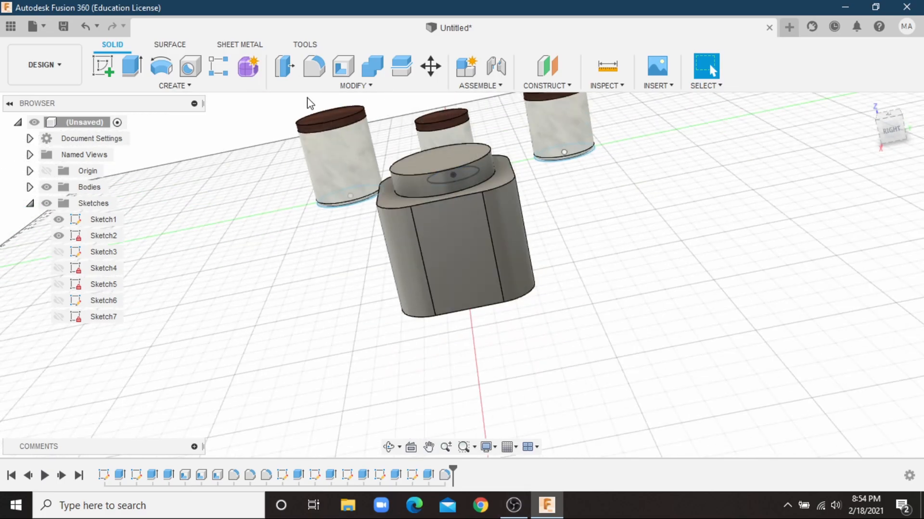
left_click(343, 66)
left_click(469, 231)
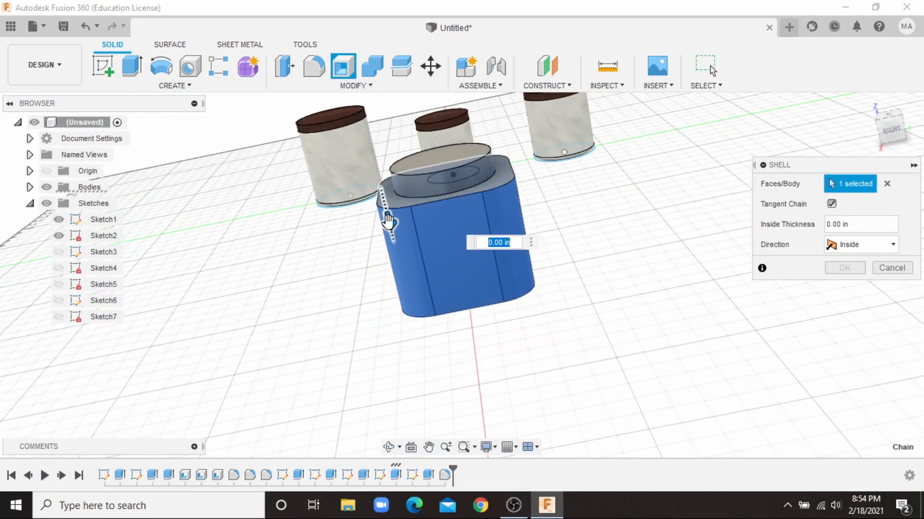
left_click(891, 268)
Shell the box body with a 0.25 in inside thickness, removing the round top face of its neck.
middle_click_drag(460, 255, 456, 291, "shift")
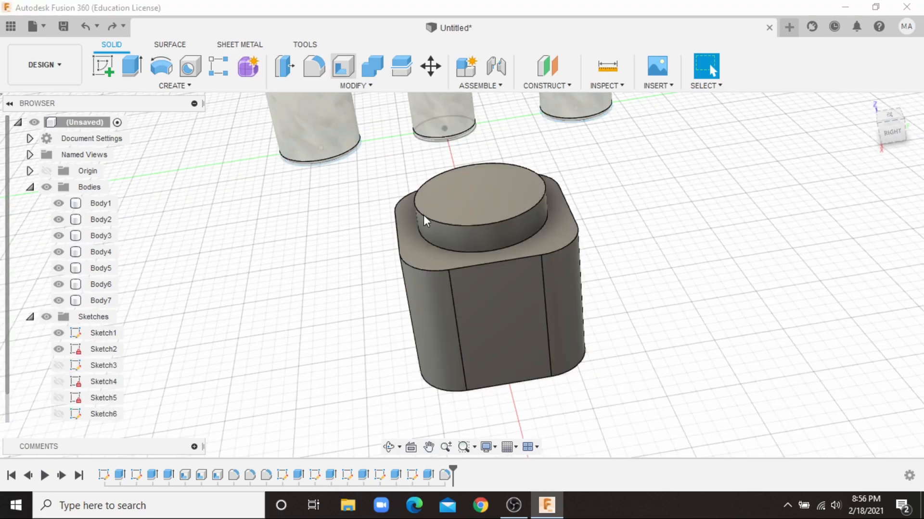
left_click(343, 67)
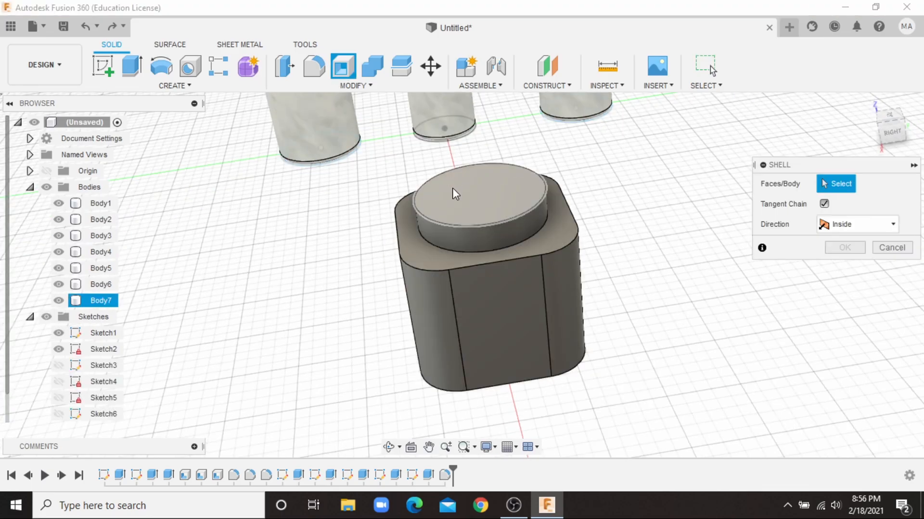
left_click(452, 188)
scroll(448, 188, "up", 4)
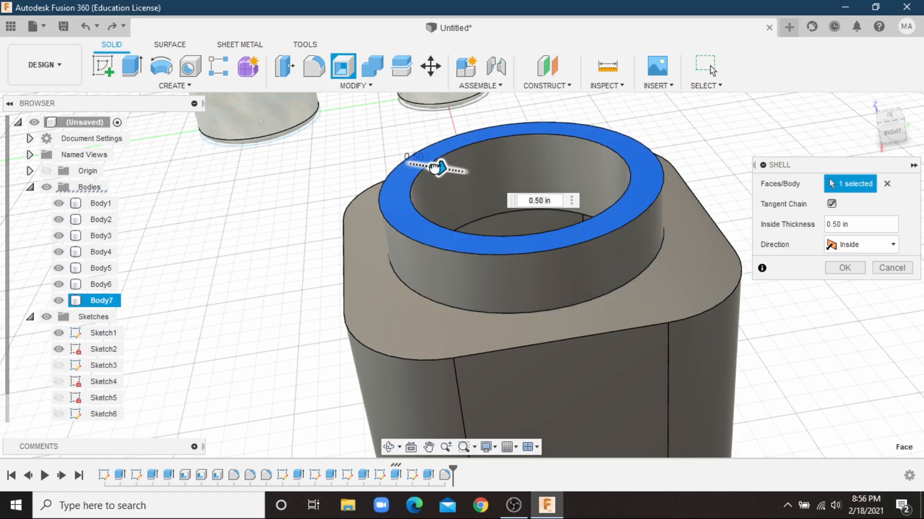
type("0.25")
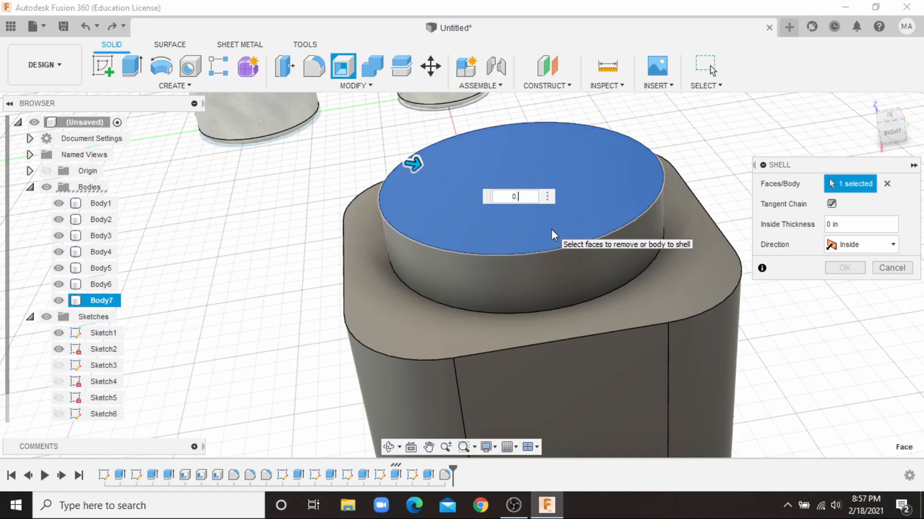
key("Return")
scroll(607, 173, "up", 5)
scroll(605, 169, "down", 5)
middle_click_drag(604, 168, 683, 207, "shift")
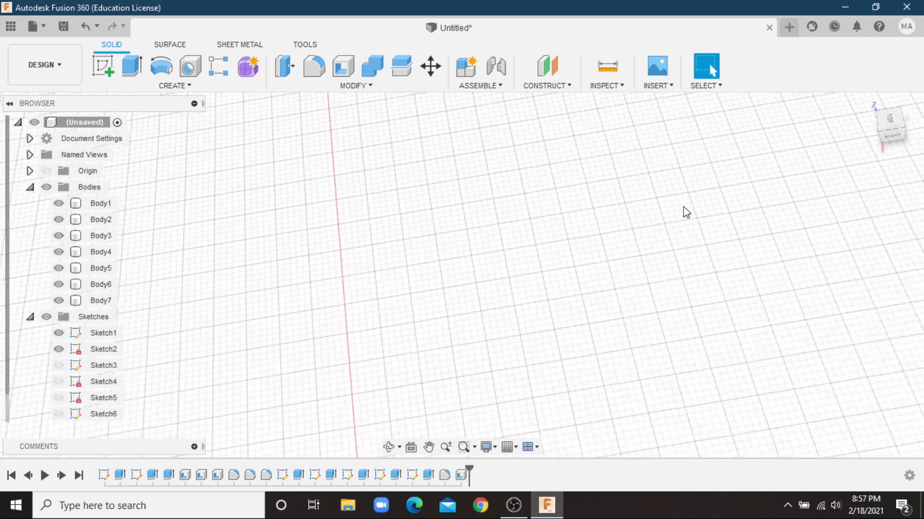
scroll(683, 206, "down", 3)
mouse_move(637, 363)
middle_mouse_down("shift")
mouse_move(642, 426)
mouse_move(610, 159)
middle_mouse_up("shift")
scroll(611, 150, "up", 4)
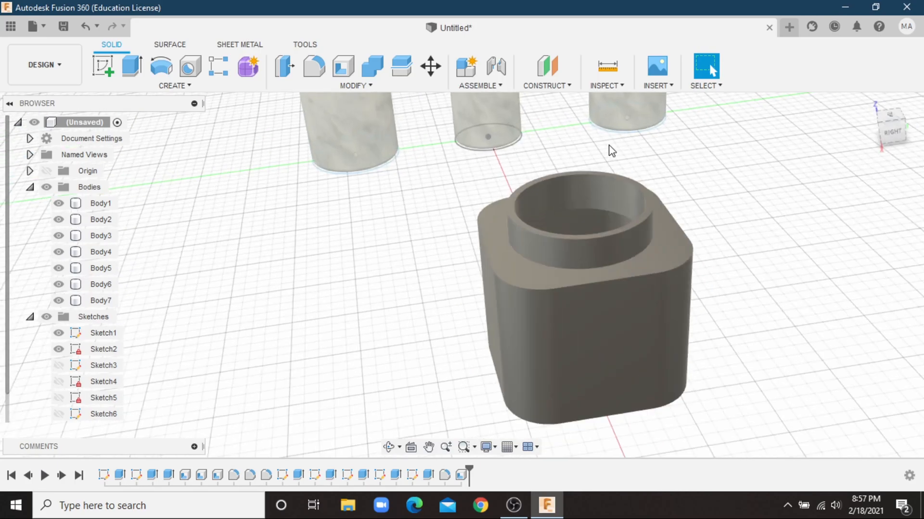
scroll(709, 182, "down", 4)
Edit the extrude feature of the box's round neck and set its distance to 0.75 in.
double_click(411, 474)
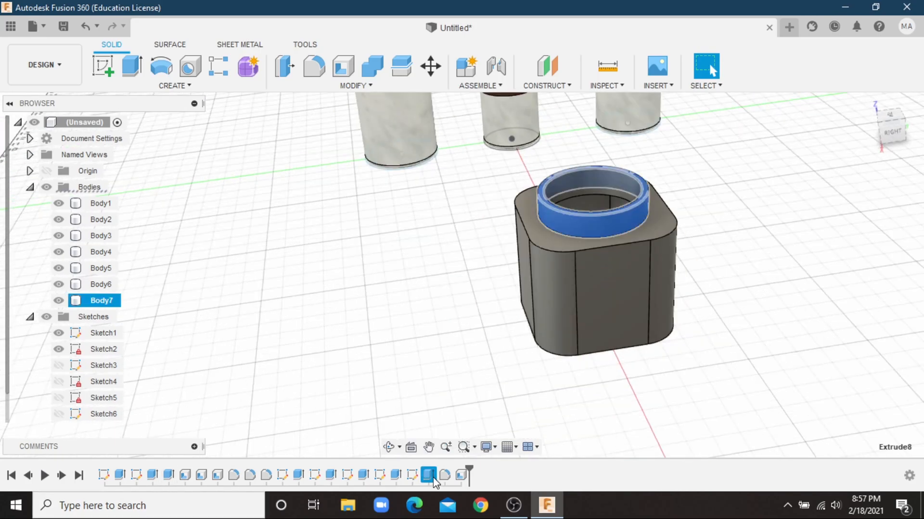
left_click(704, 224)
key("Delete")
type("50")
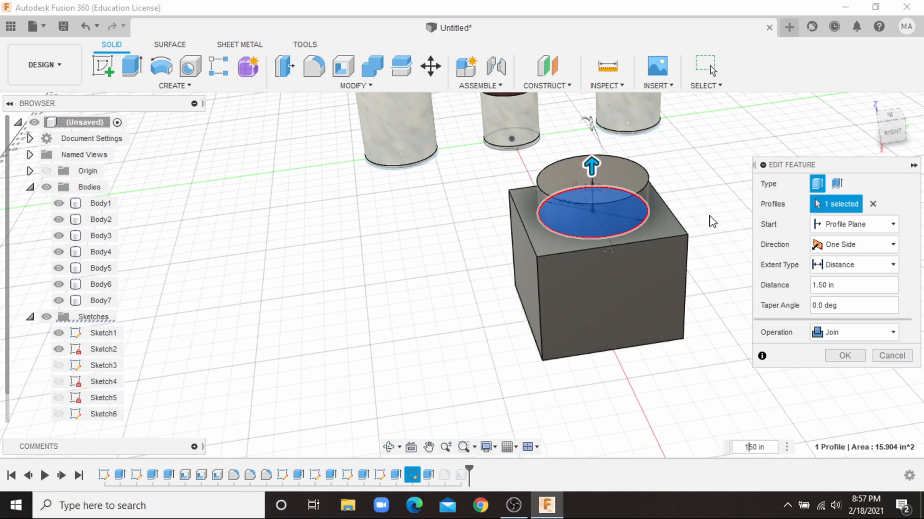
scroll(625, 336, "down", 8)
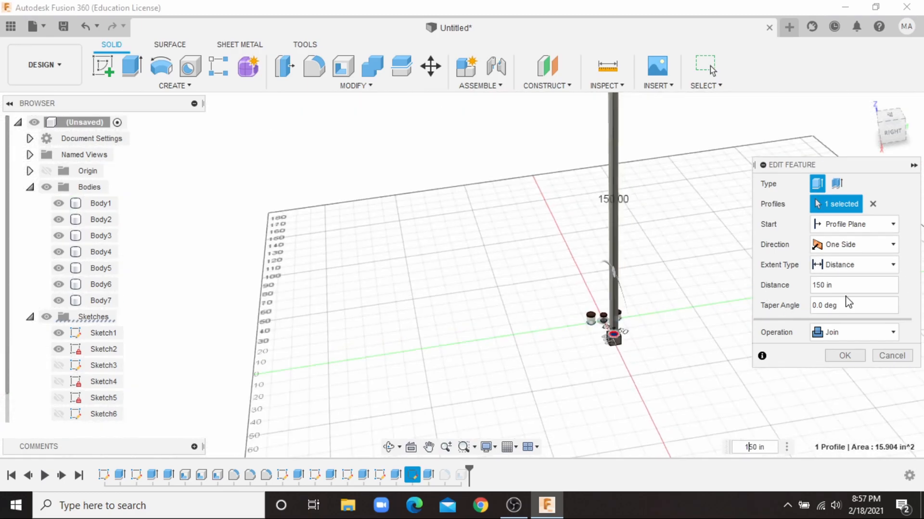
left_click(821, 285)
key("BackSpace")
key("BackSpace")
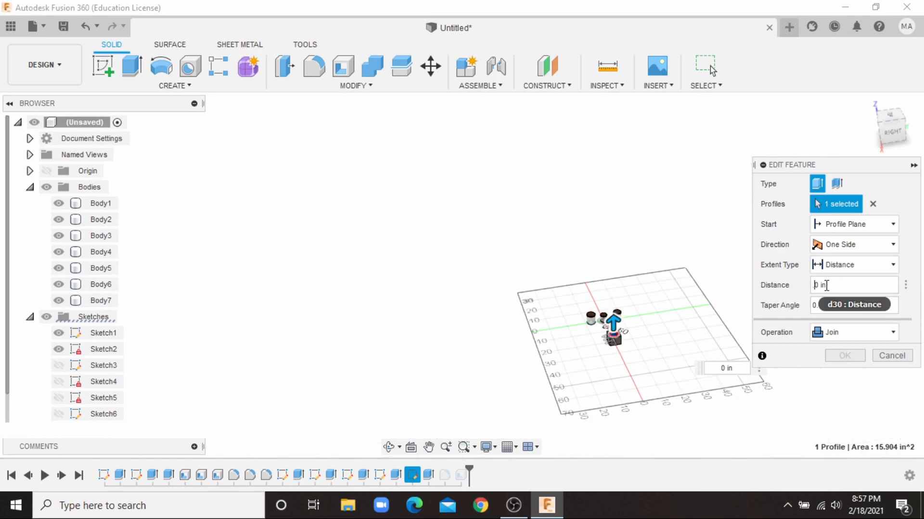
scroll(634, 325, "up", 10)
middle_click_drag(529, 270, 412, 192, "shift")
scroll(412, 192, "up", 2)
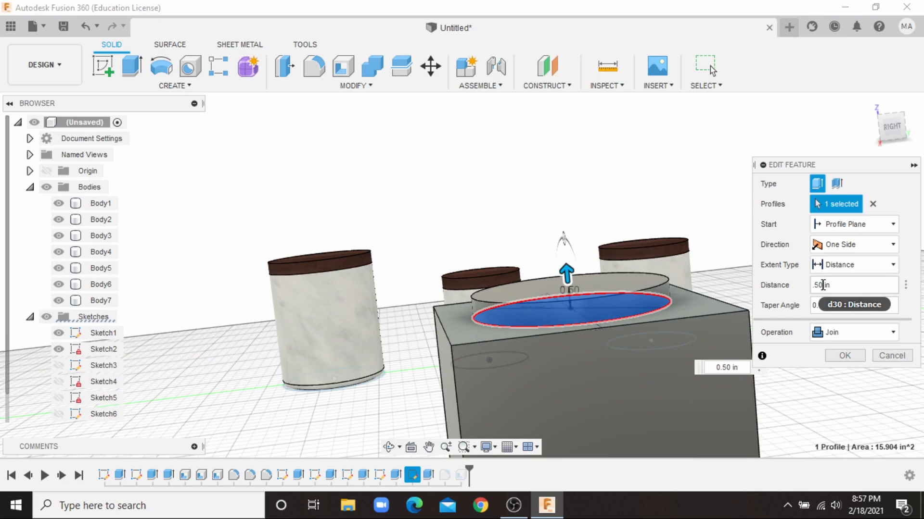
key("BackSpace")
key("BackSpace")
type("75")
left_click(845, 355)
scroll(665, 201, "up", 3)
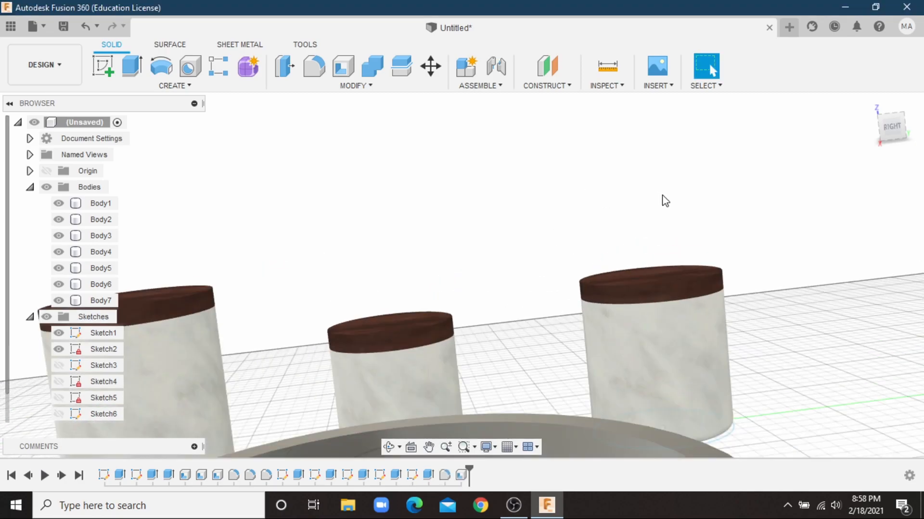
scroll(665, 200, "down", 3)
middle_click_drag(668, 225, 613, 440, "shift")
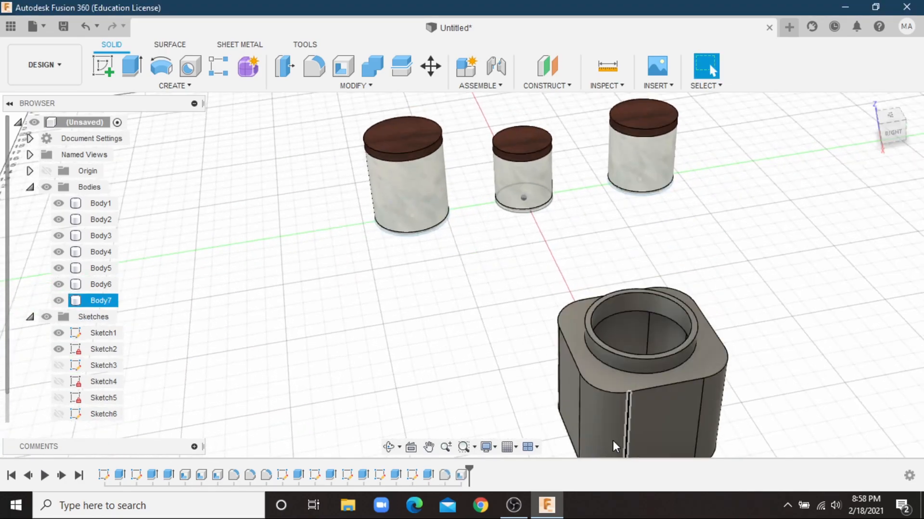